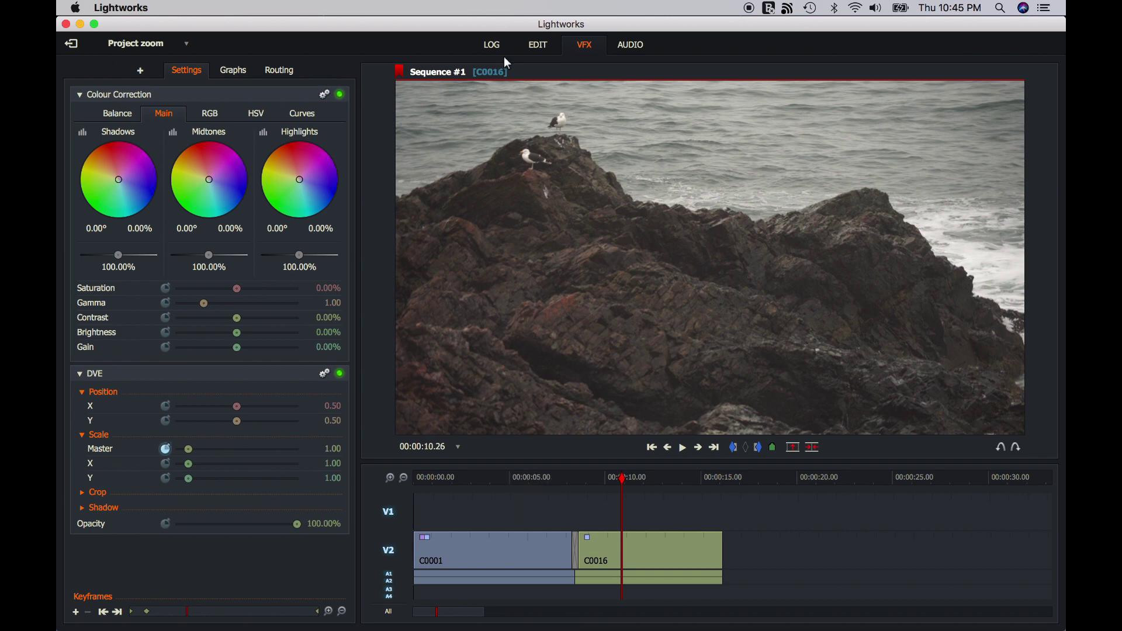
Step: Empty the sequence timeline by removing clips C0001 and C0016 with their audio
left_click(536, 51)
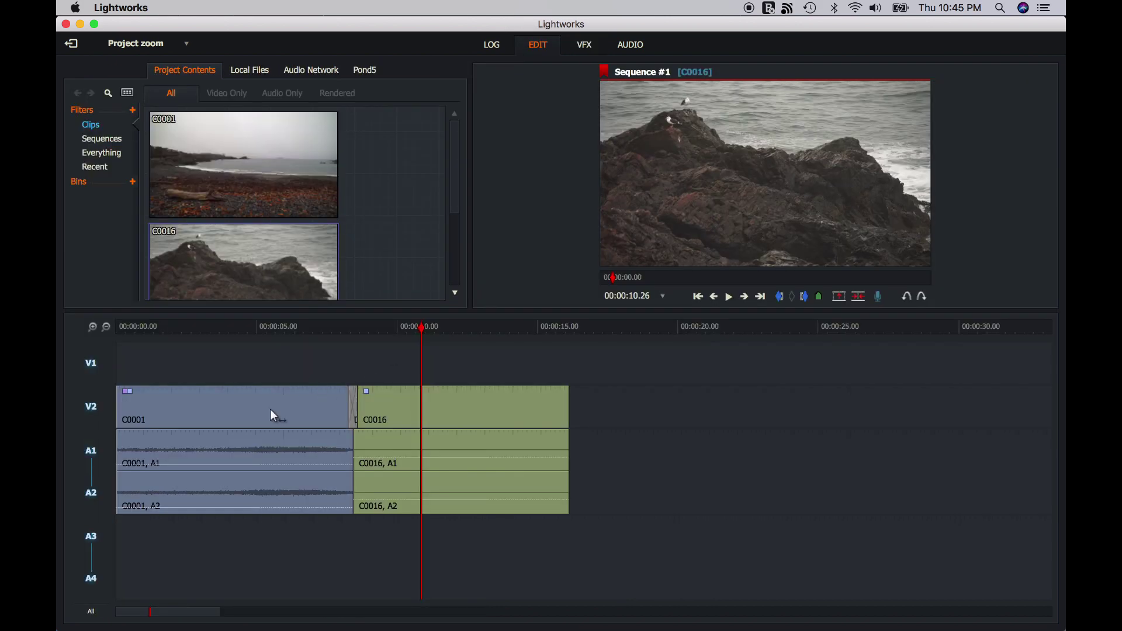
left_click_drag(270, 409, 408, 309)
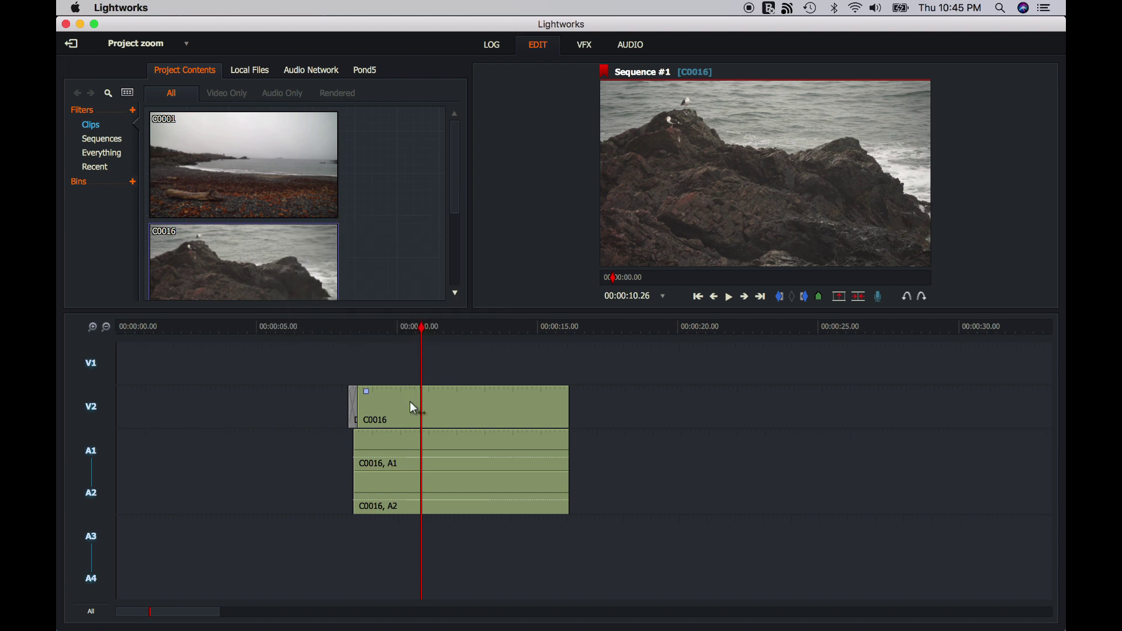
left_click_drag(411, 403, 406, 251)
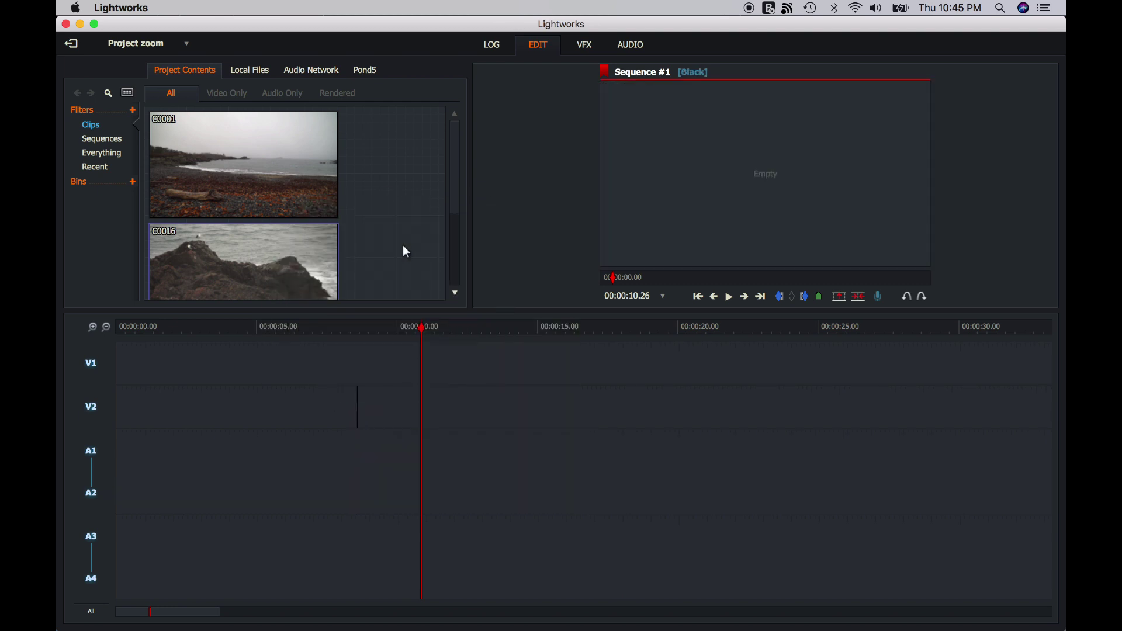
left_click(335, 334)
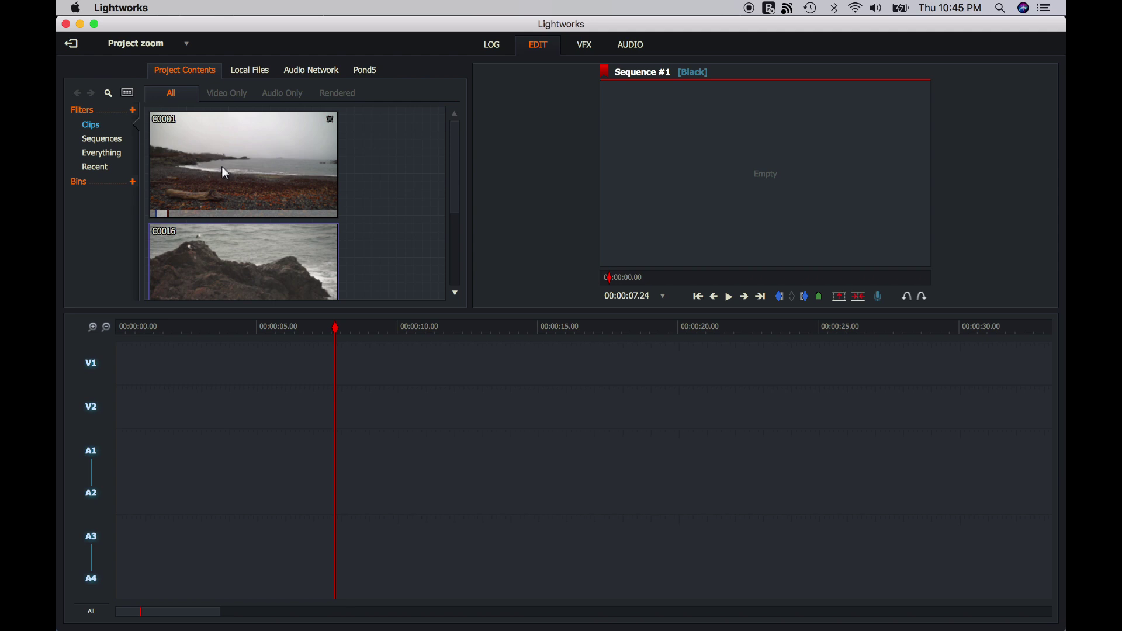
Step: Place clip C0001 at the start of track V2 with C0016 directly after it, and play up to the cut
left_click_drag(222, 169, 121, 400)
left_click_drag(223, 269, 374, 434)
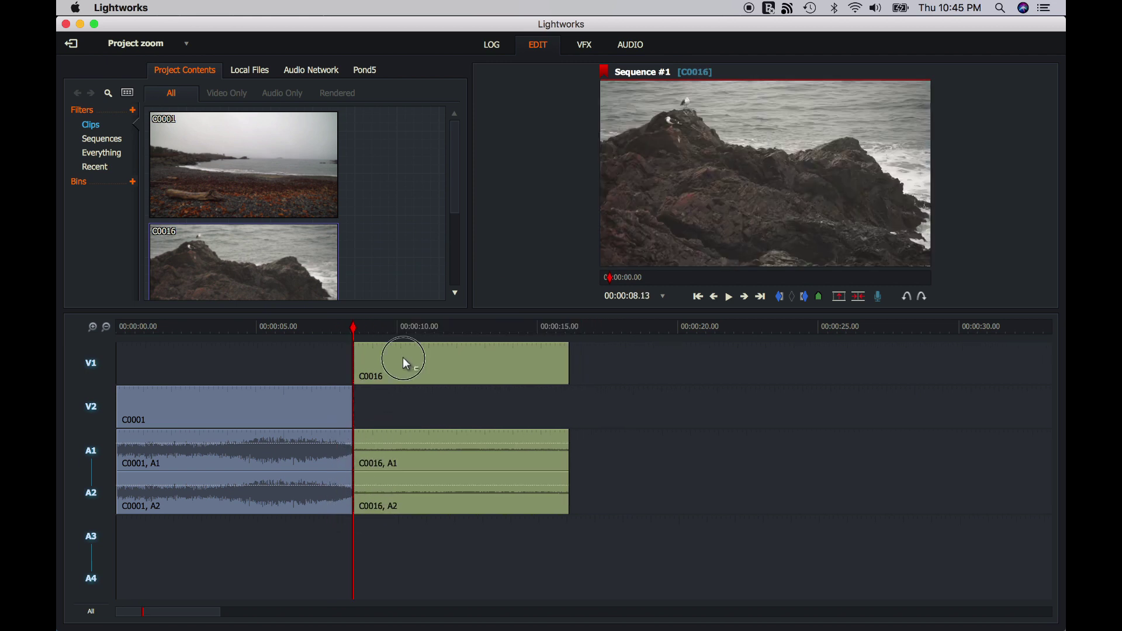
left_click_drag(405, 363, 406, 405)
left_click_drag(351, 333, 325, 340)
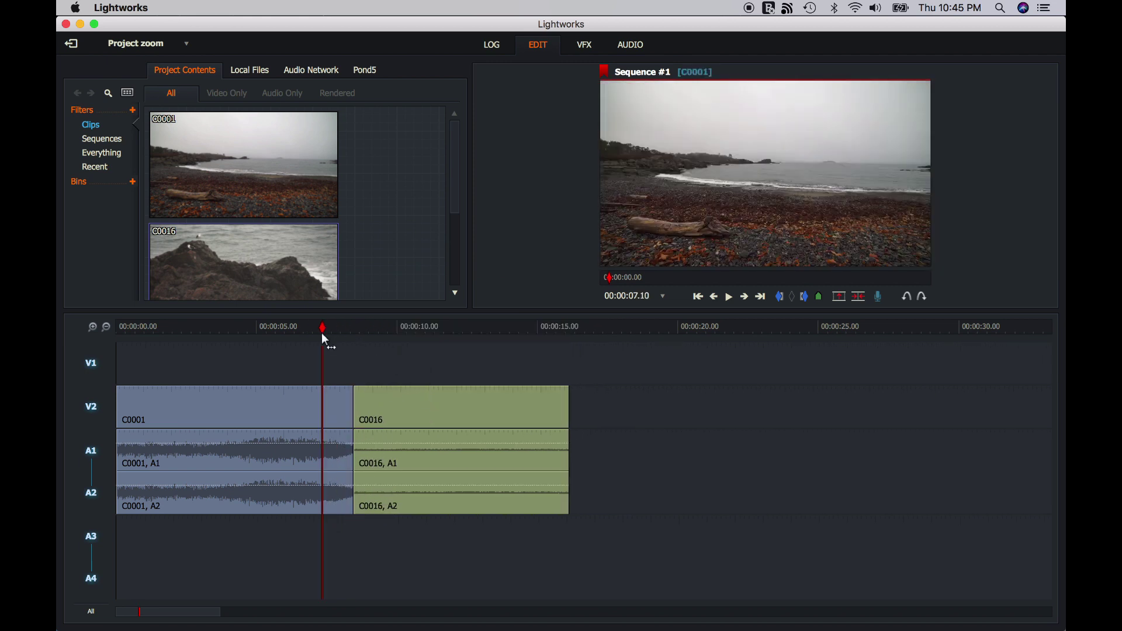
key("space")
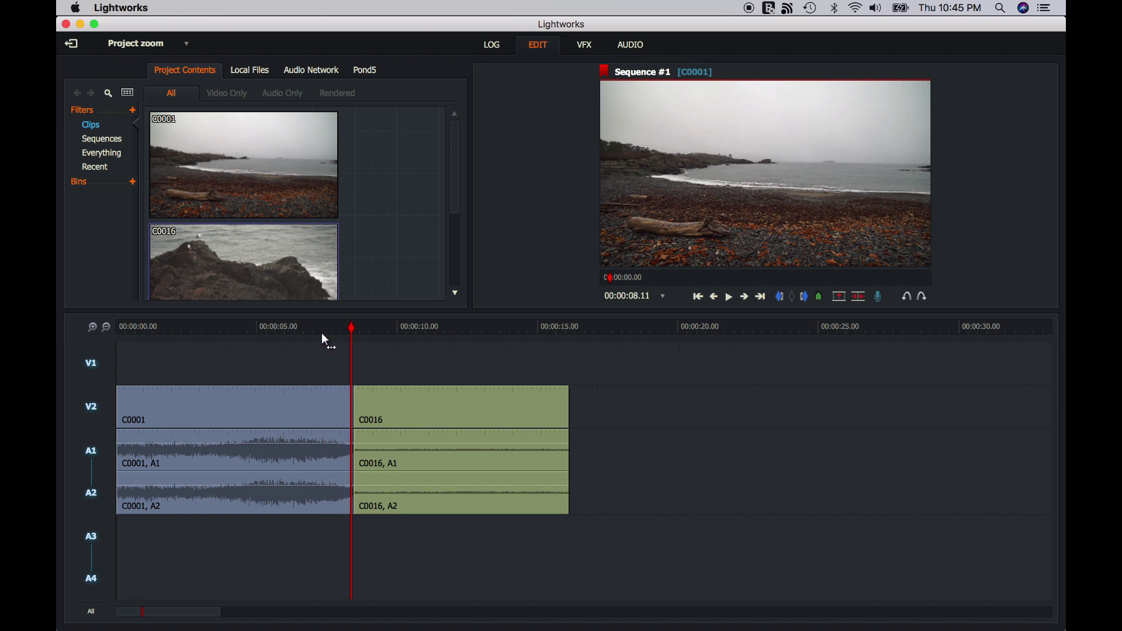
Step: Lower the audio levels of both C0001 and C0016 on tracks A1 and A2
left_click(628, 45)
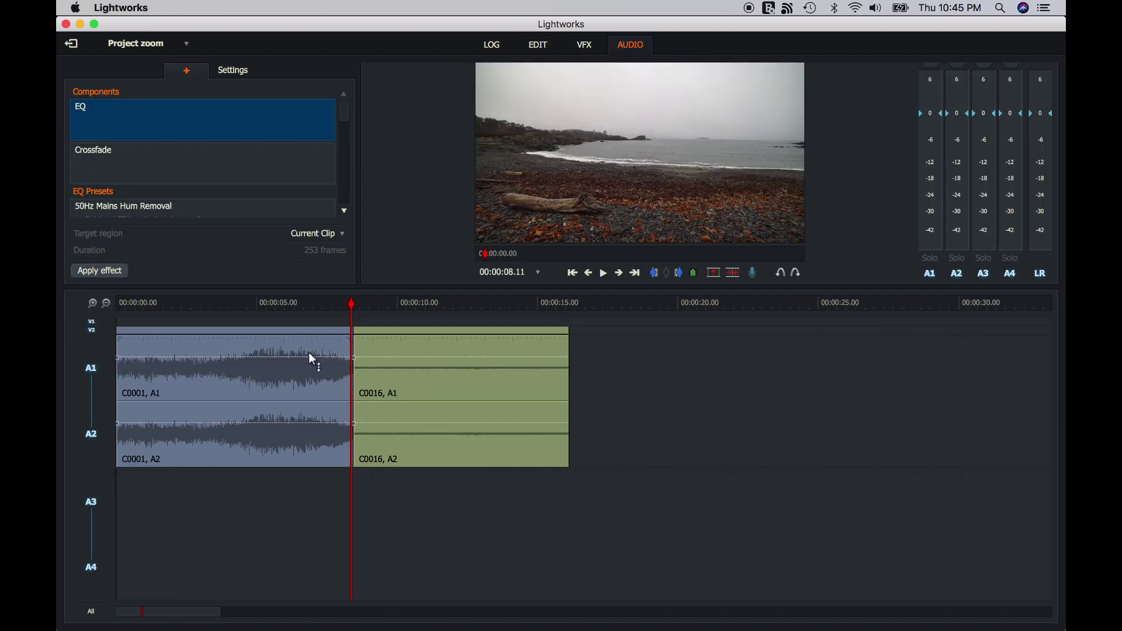
left_click_drag(310, 353, 295, 407)
left_click_drag(409, 357, 440, 394)
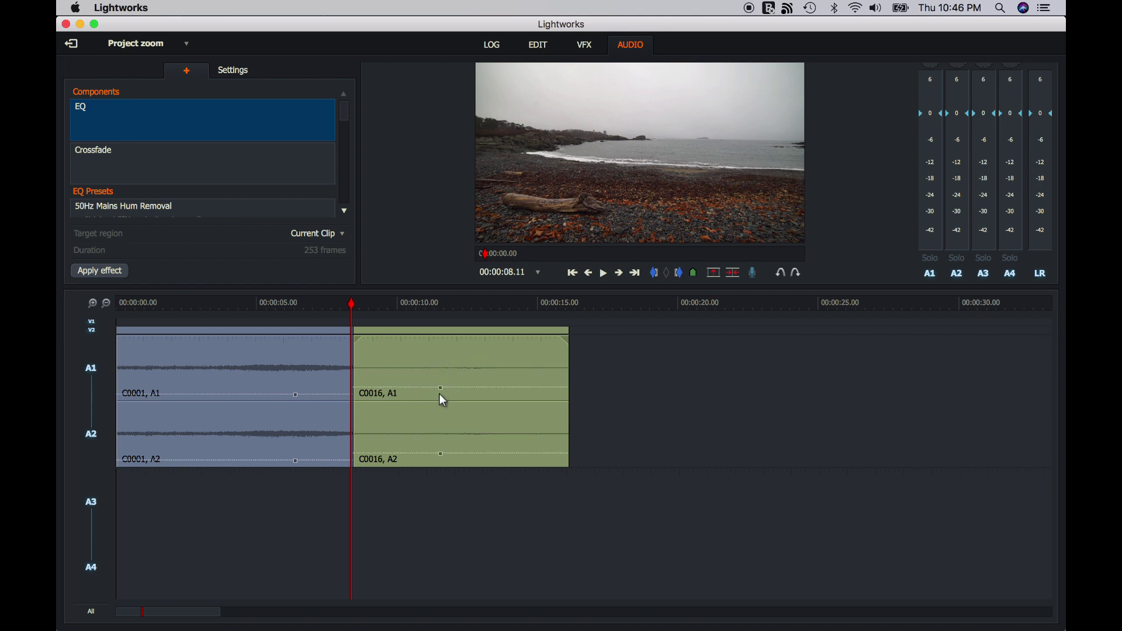
Step: Play the edited sequence from about 00:00:06.13 across the cut into C0016
left_click(540, 46)
left_click(297, 332)
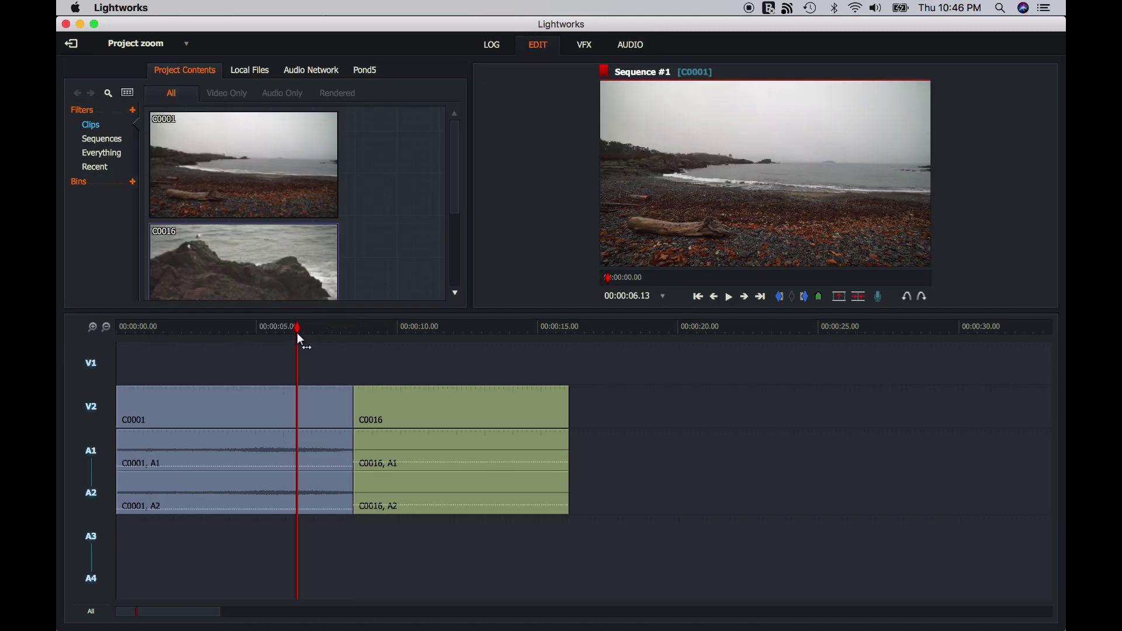
key("space")
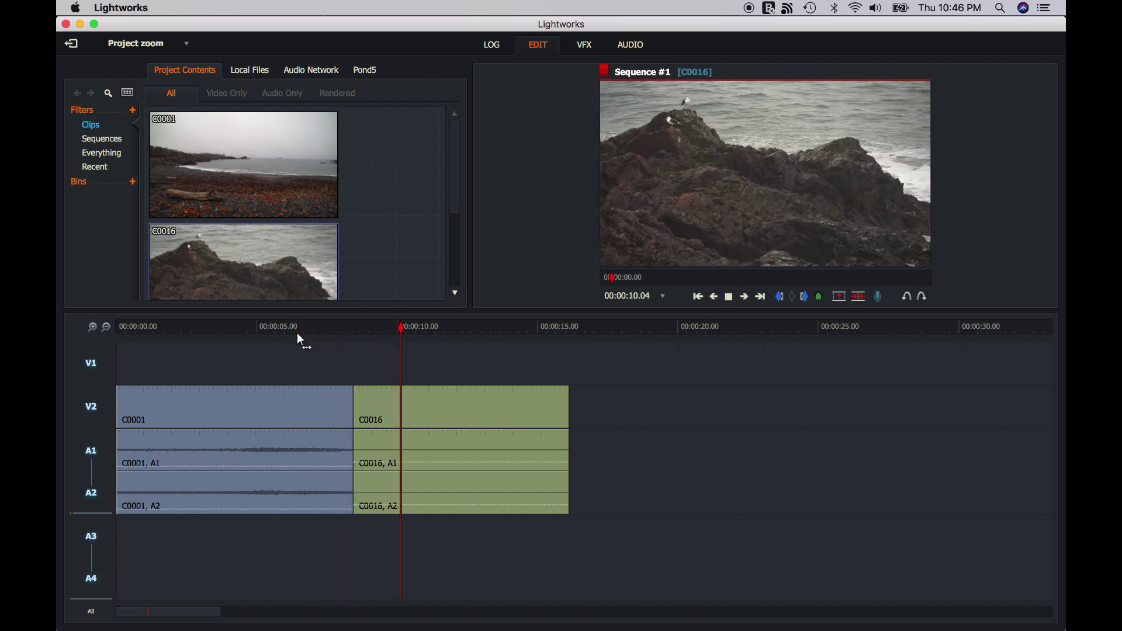
key("space")
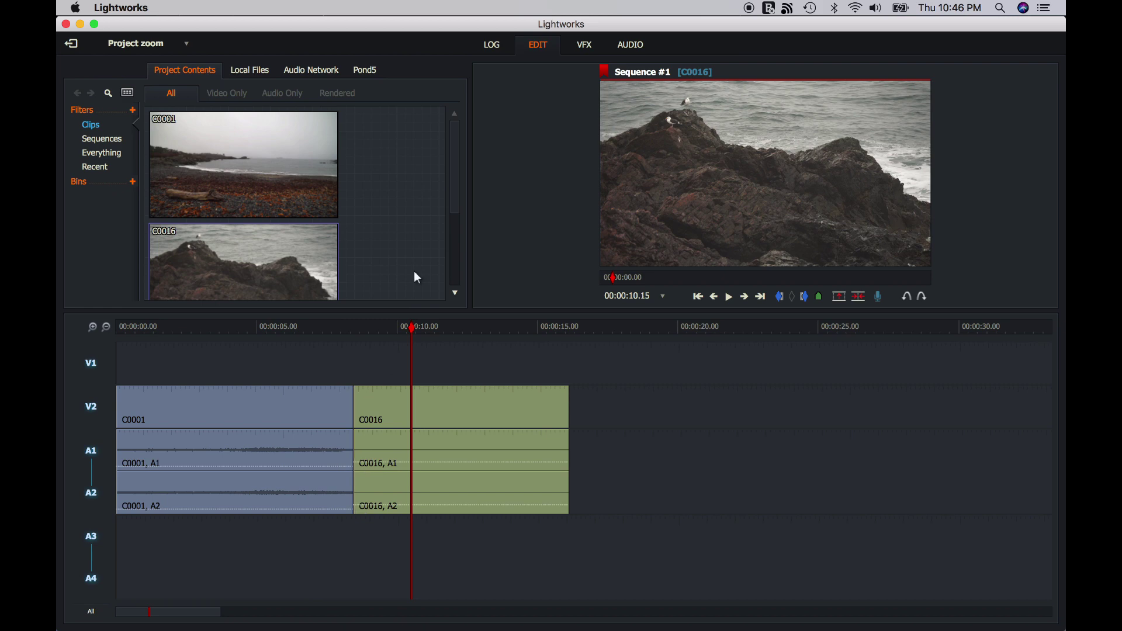
Step: Add a 2D DVE effect to clip C0001
left_click(581, 51)
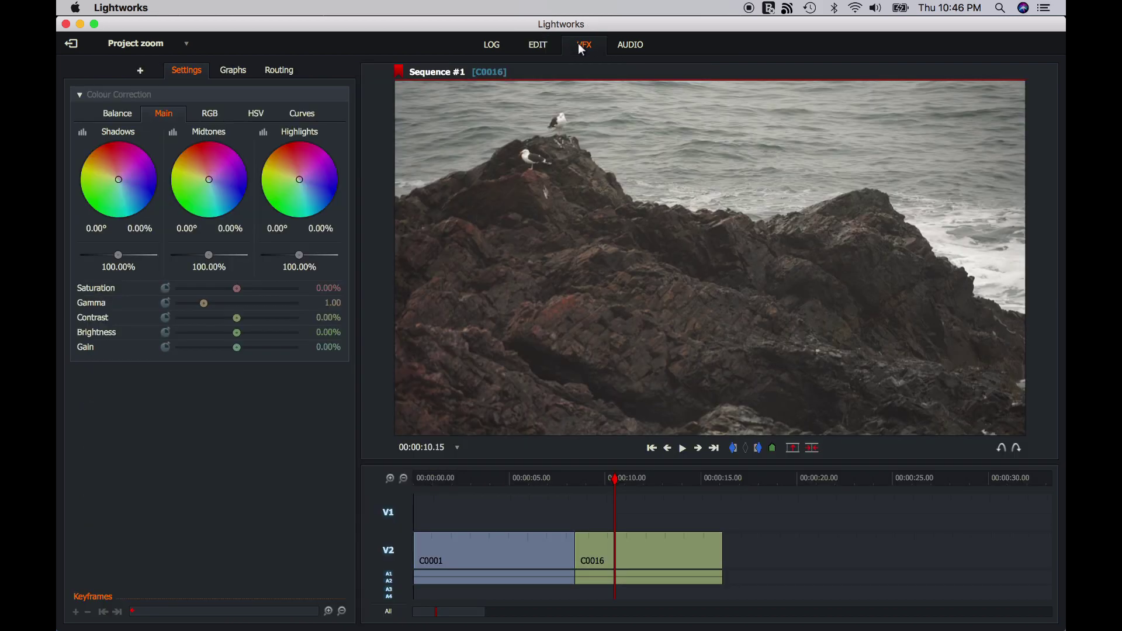
left_click(536, 479)
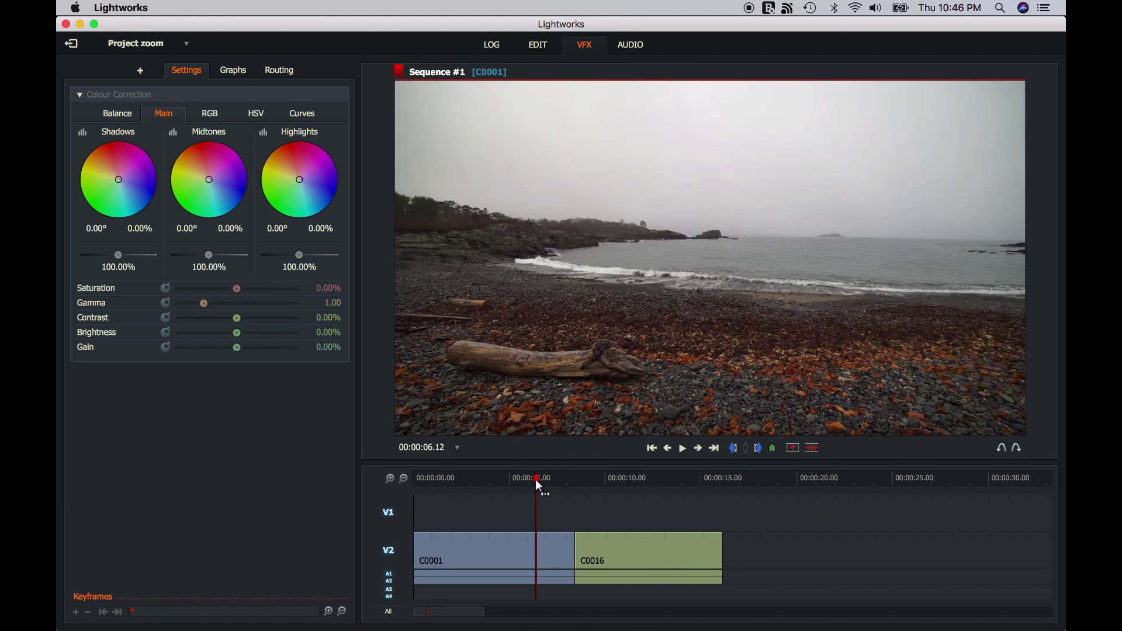
right_click(528, 542)
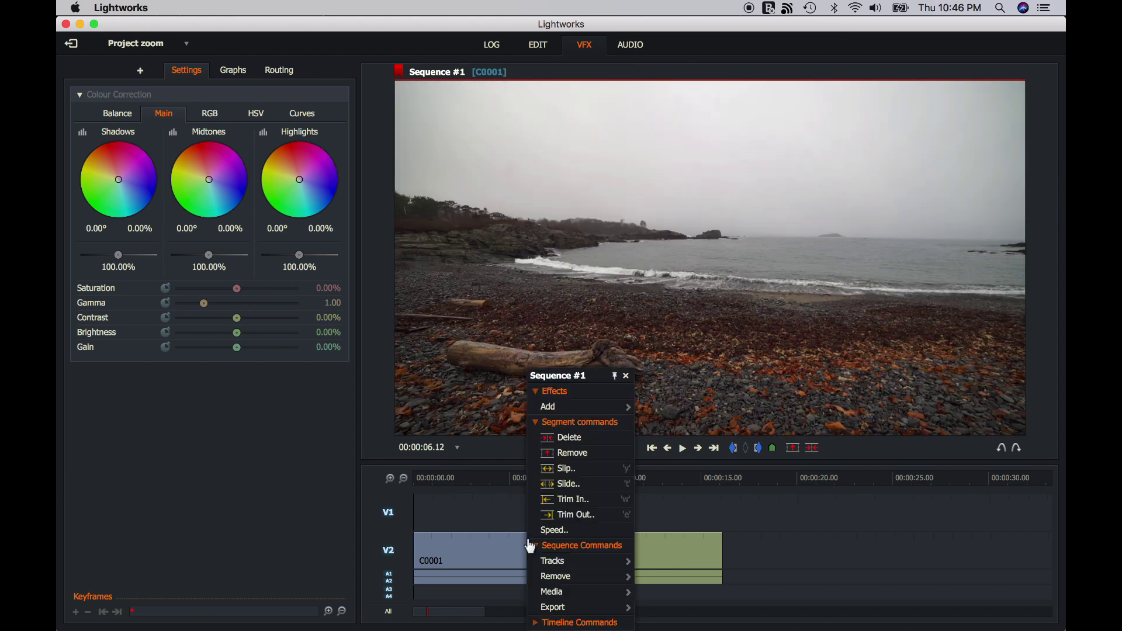
left_click(571, 408)
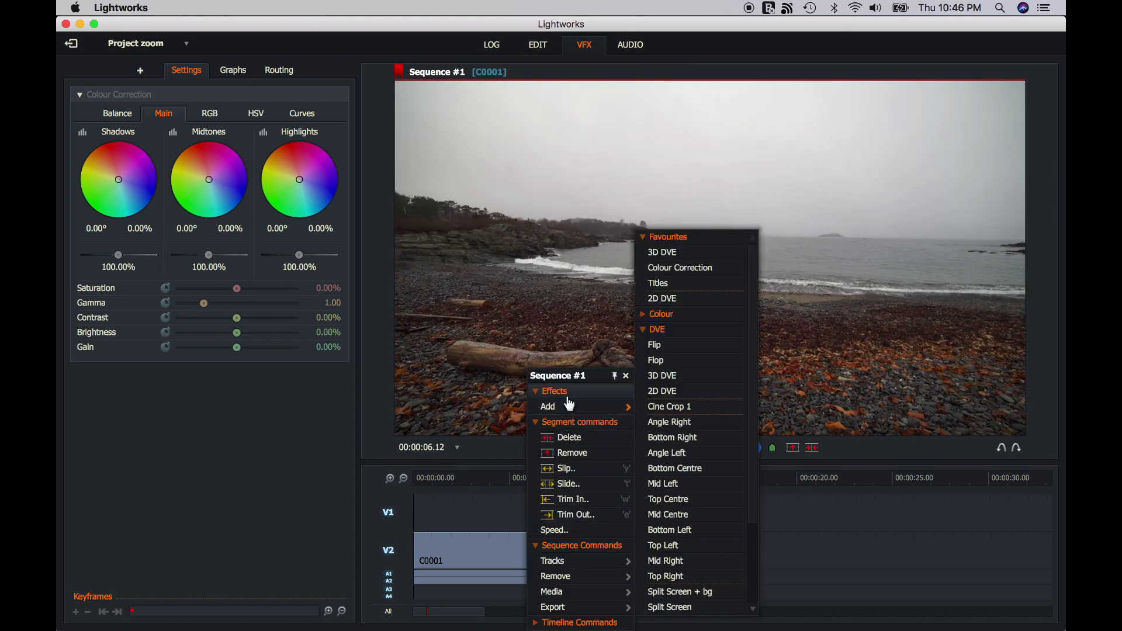
left_click(666, 397)
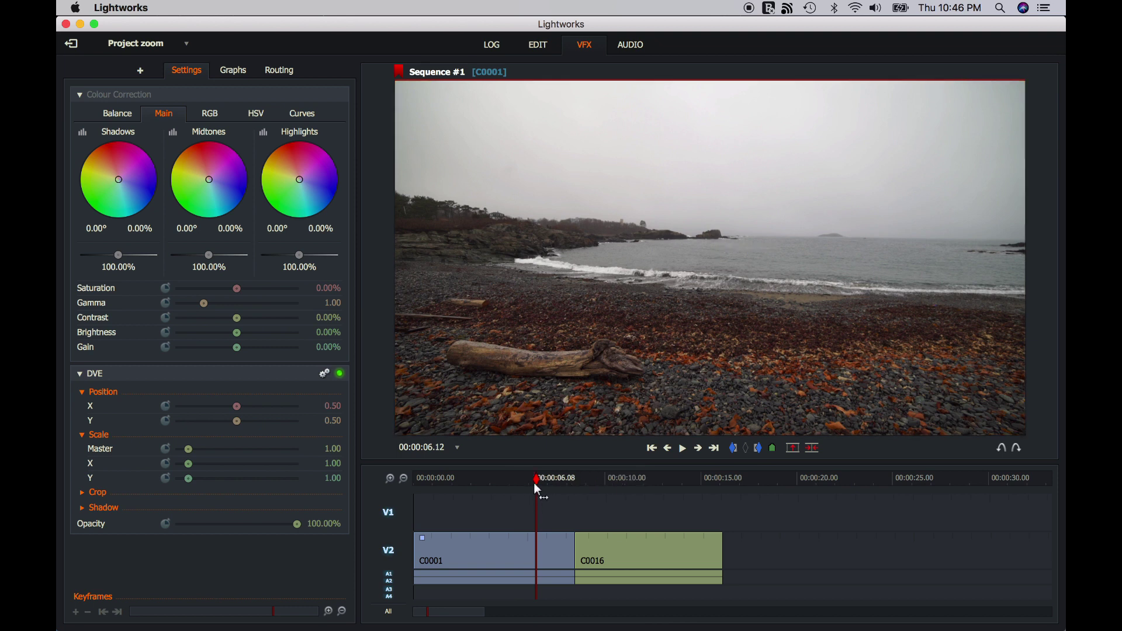
Step: Enable keyframing for the DVE's master scale on C0001 and add a keyframe at 00:00:07.25
left_click(488, 478)
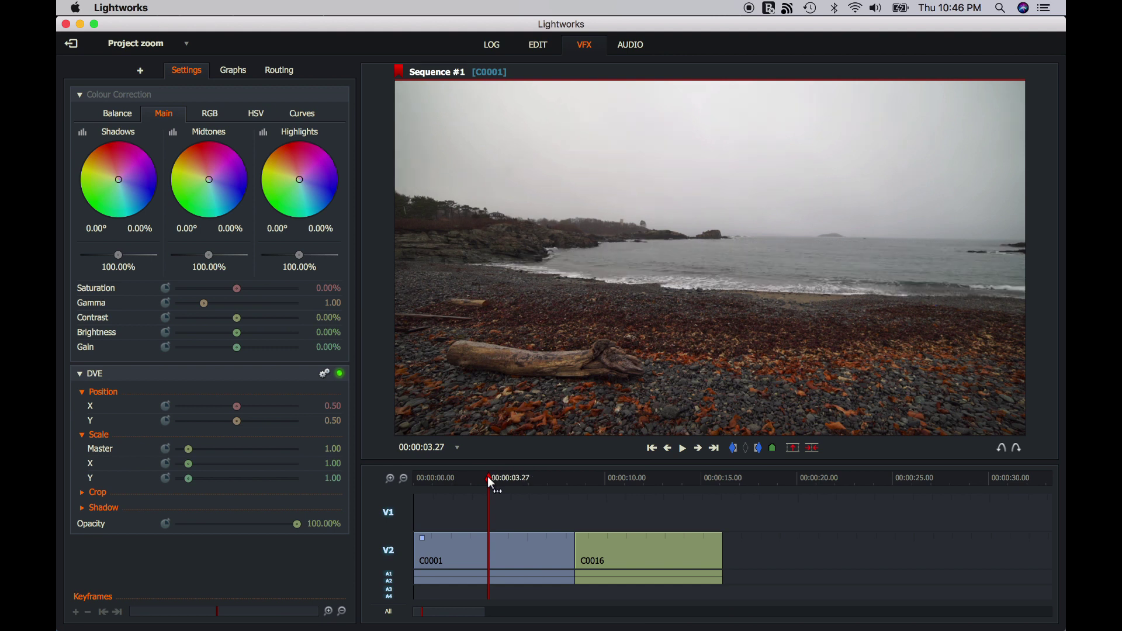
key("space")
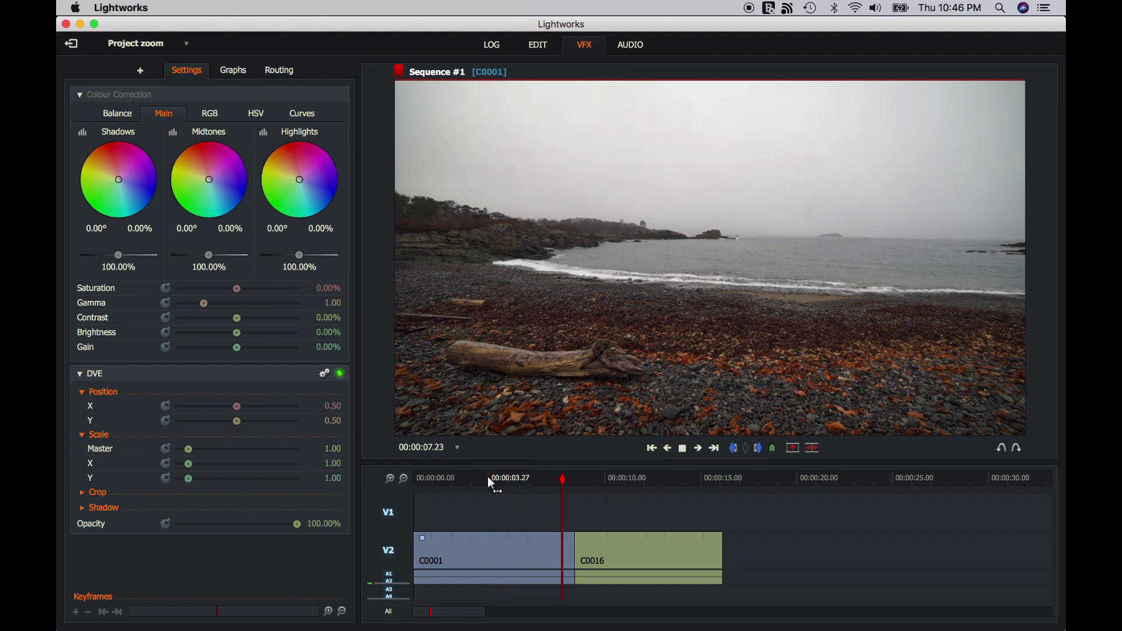
key("space")
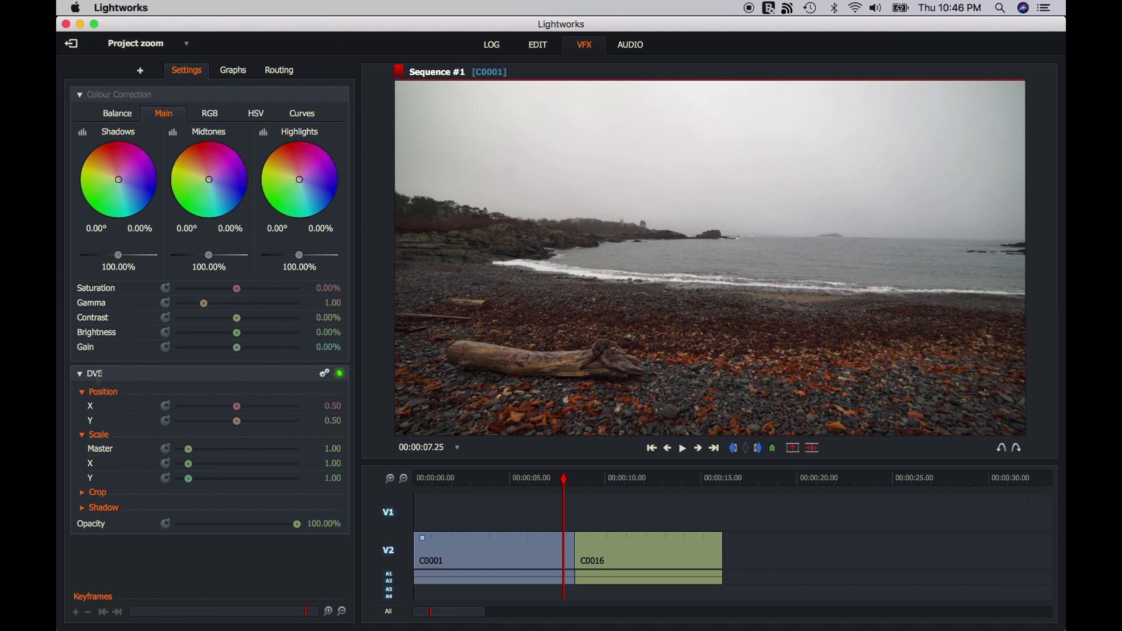
left_click(165, 449)
left_click(76, 612)
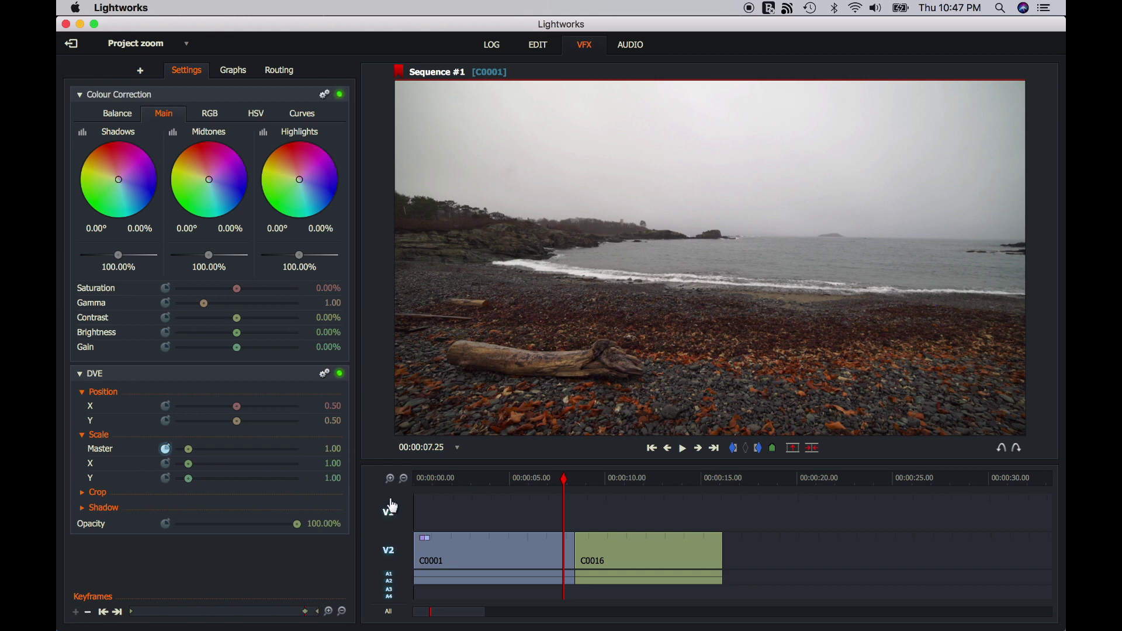
Step: Set the DVE master scale to 10.00 on C0001's last frame, at 00:00:08.12
left_click(391, 478)
left_click(390, 479)
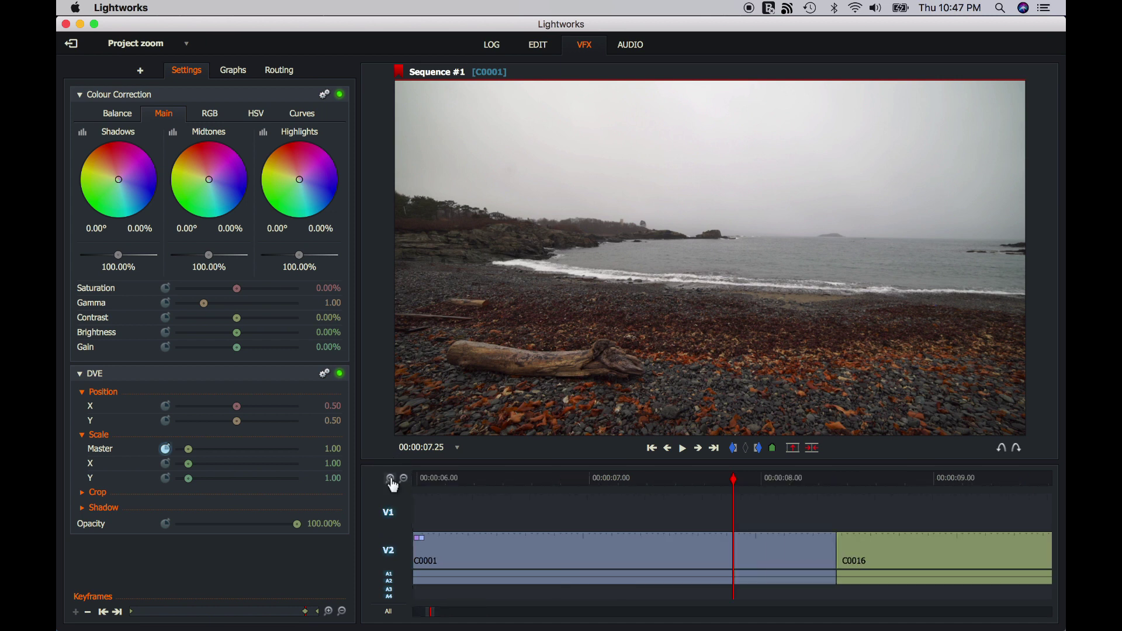
left_click_drag(809, 473, 837, 480)
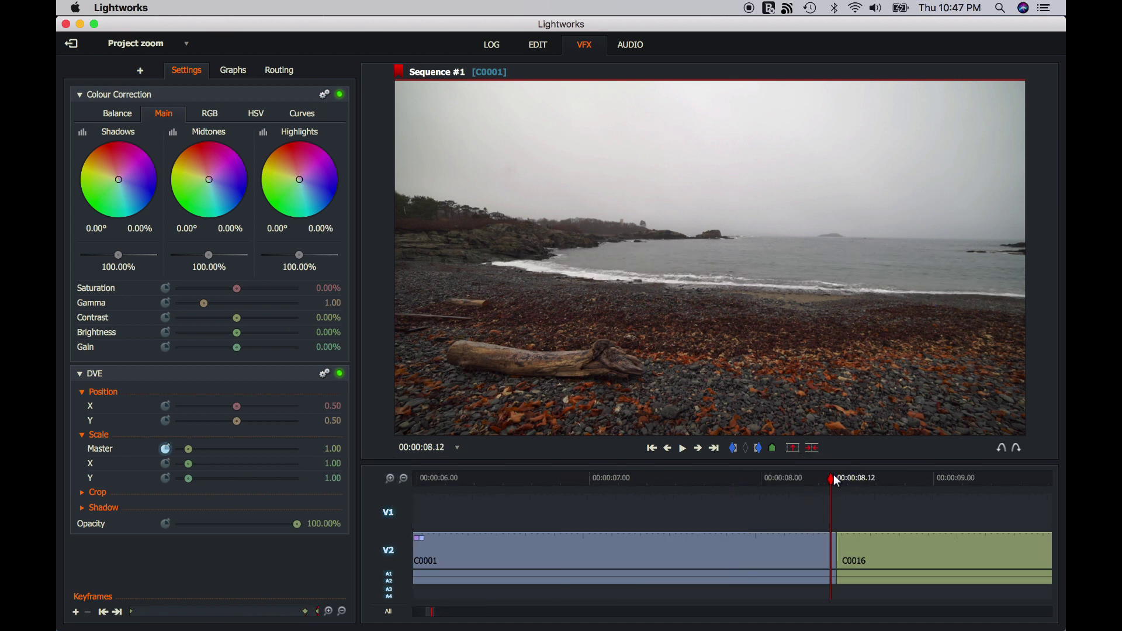
left_click(391, 480)
left_click(392, 480)
key("Right")
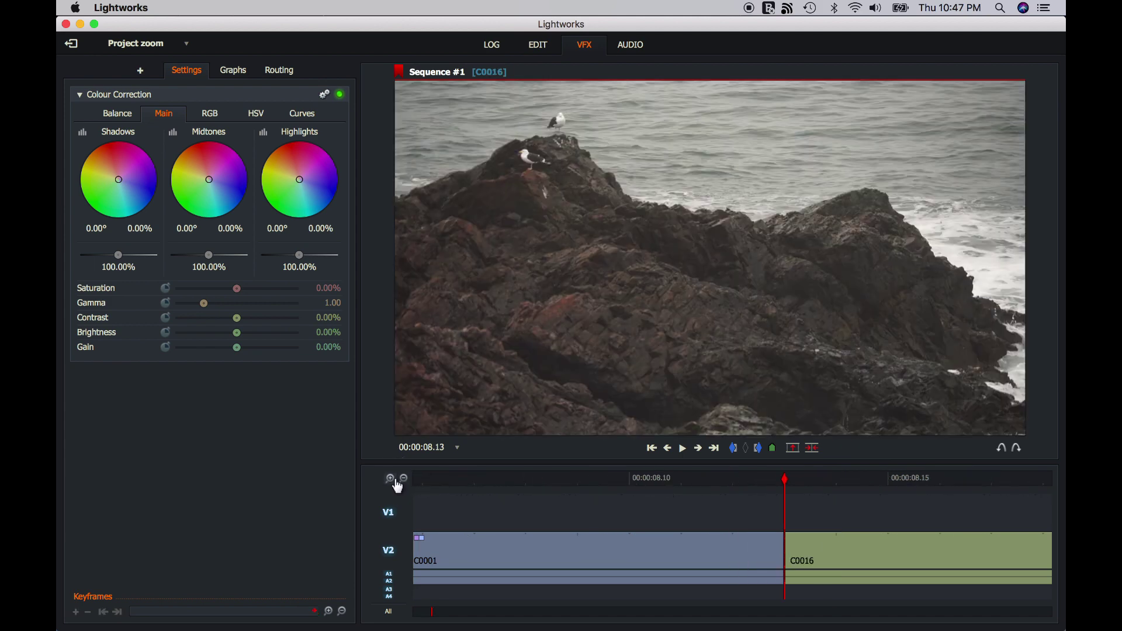
key("Left")
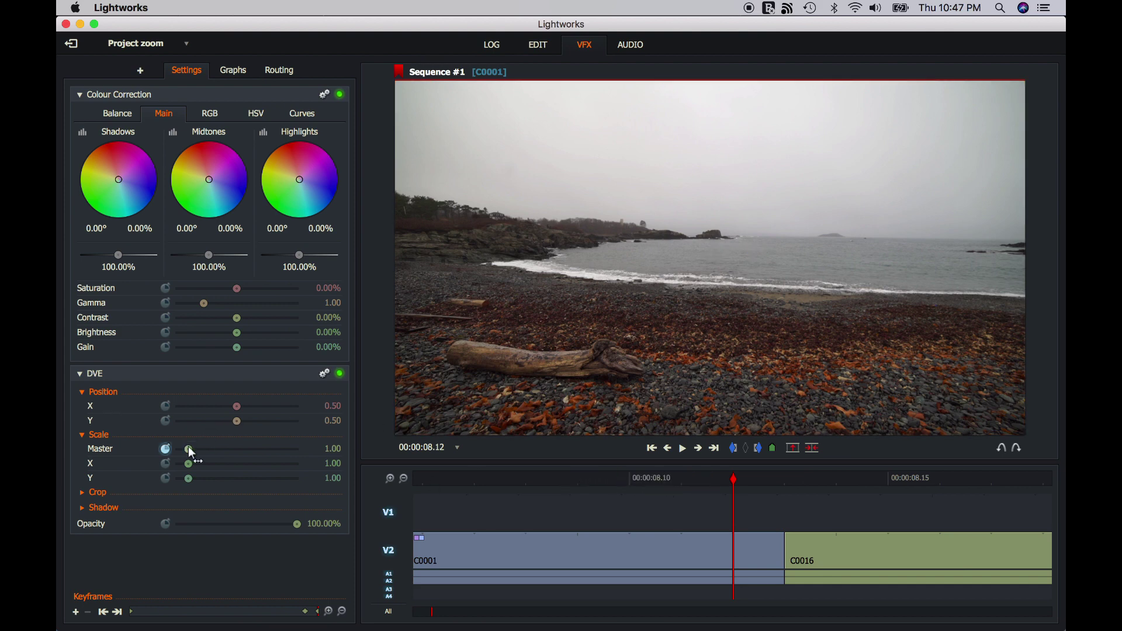
left_click_drag(188, 447, 305, 451)
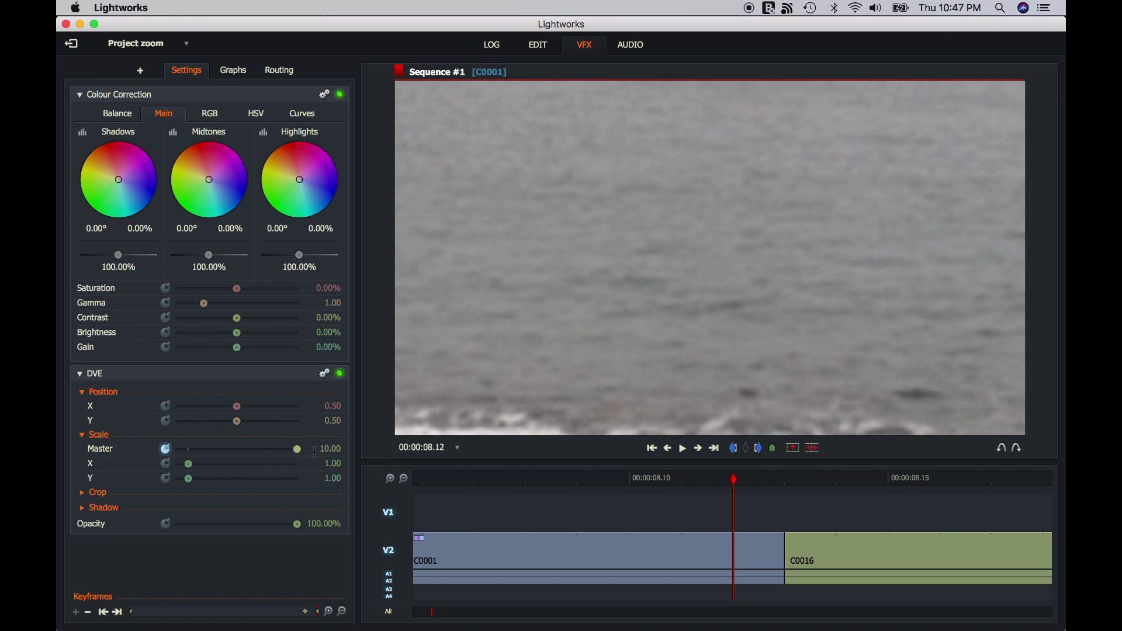
Step: Step through the last frames of C0001's zoom and play it back across the cut into C0016
key("Right")
key("Left")
key("Left")
key("Left")
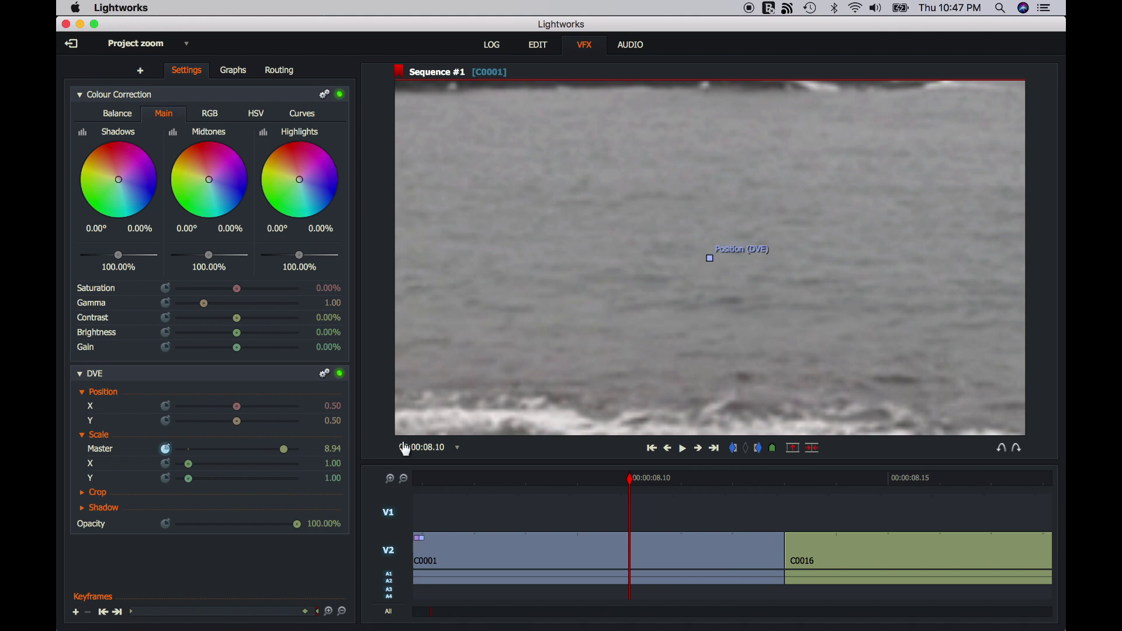
left_click(404, 479)
left_click(404, 478)
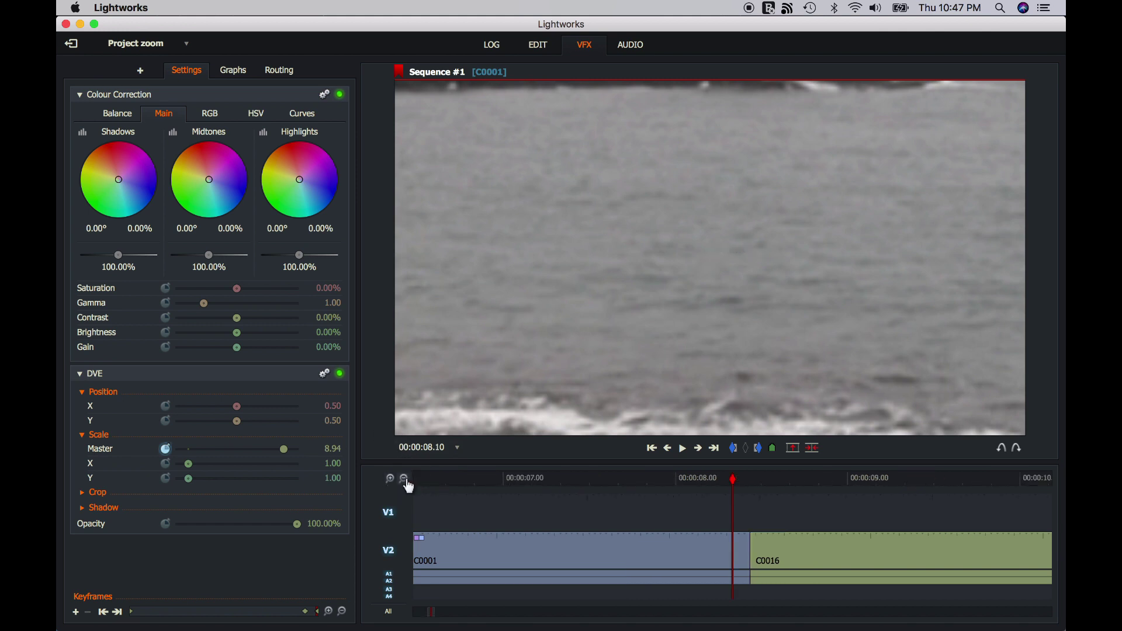
left_click(454, 478)
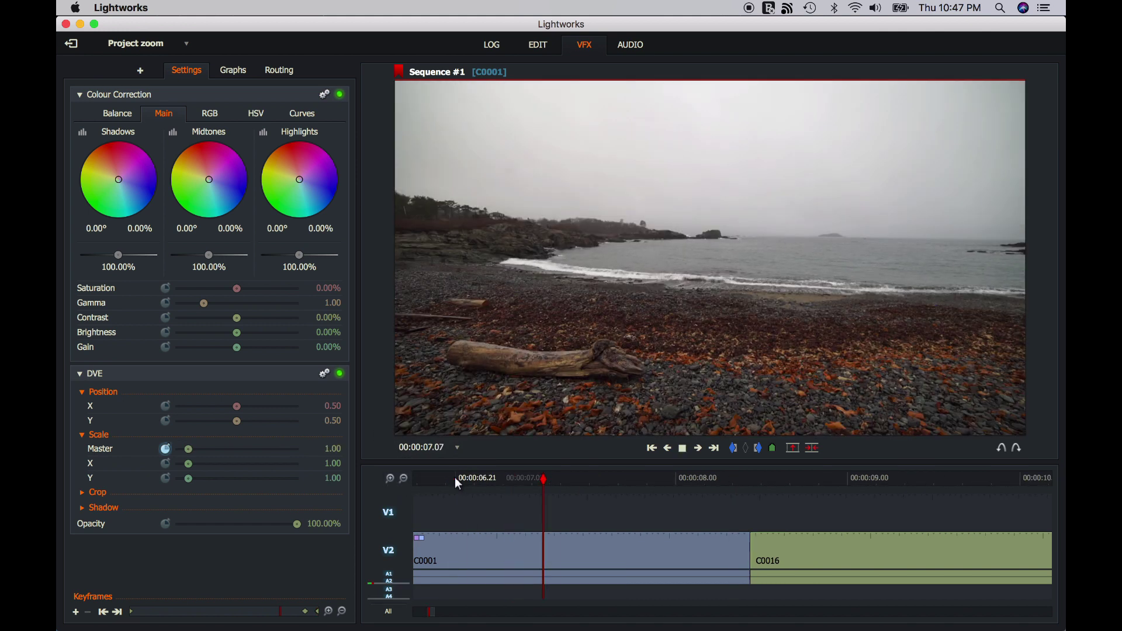
key("space")
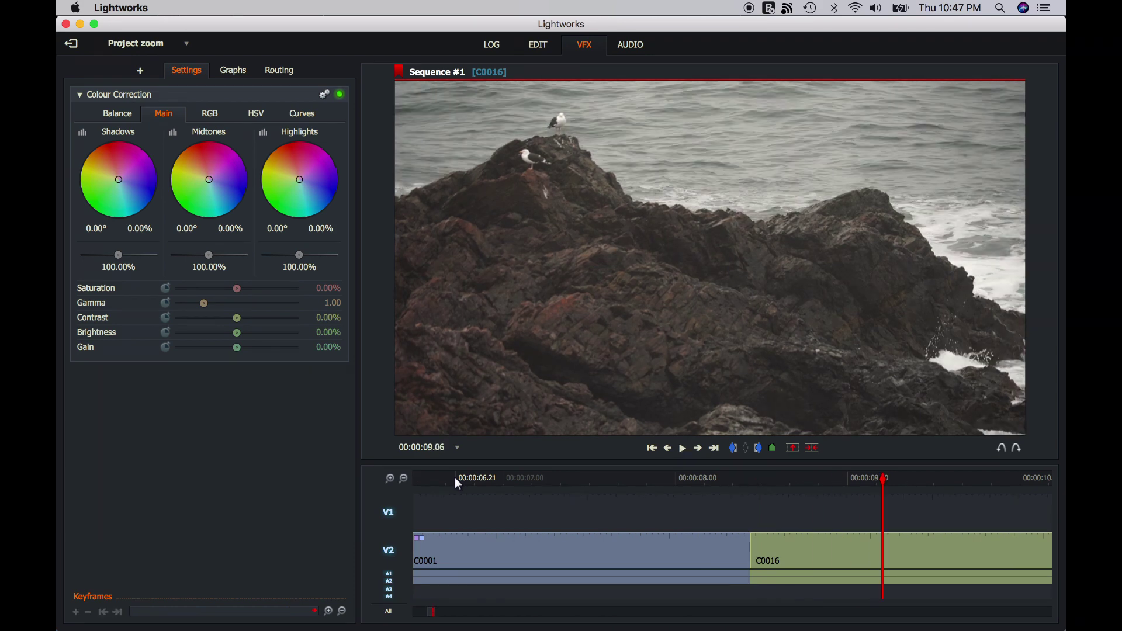
Step: Add a 2D DVE effect to clip C0016
left_click(390, 478)
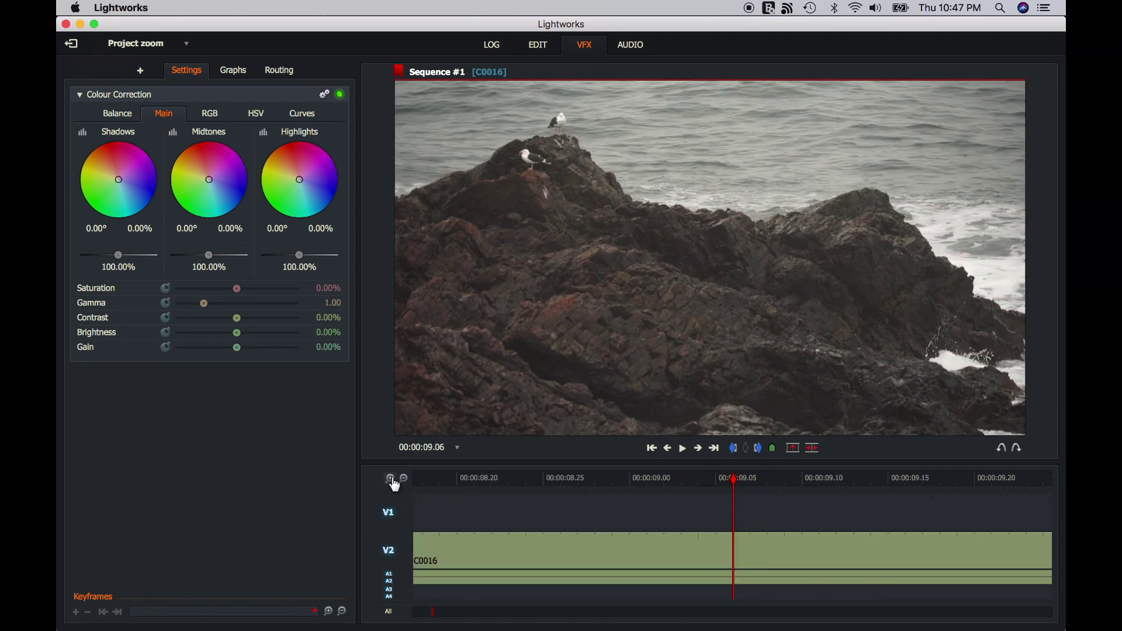
left_click(404, 478)
left_click(404, 479)
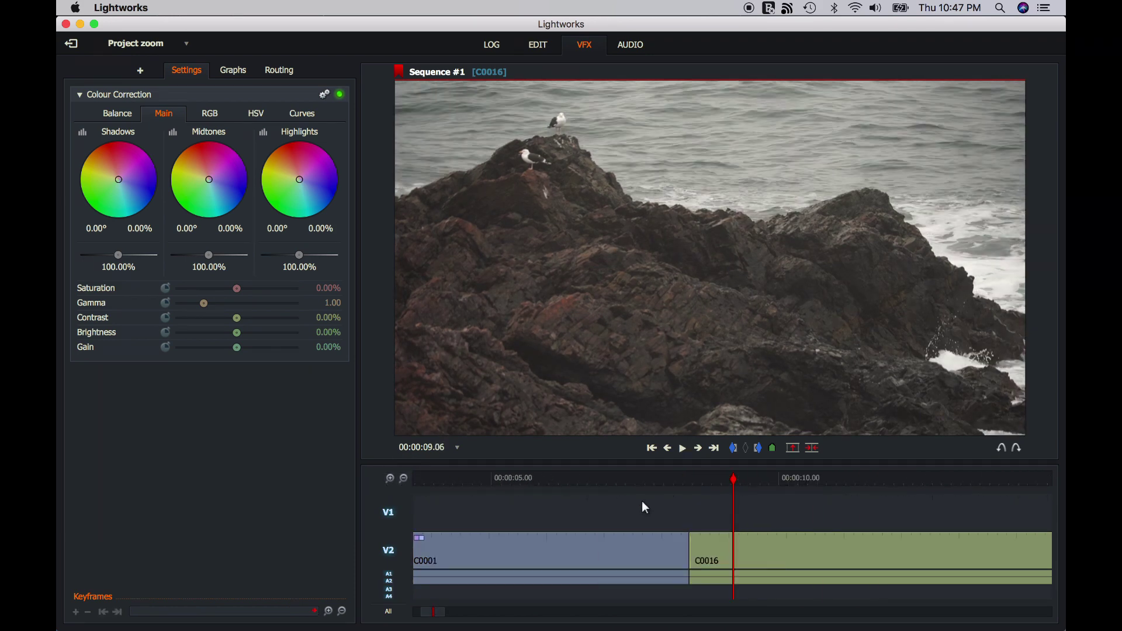
left_click(404, 478)
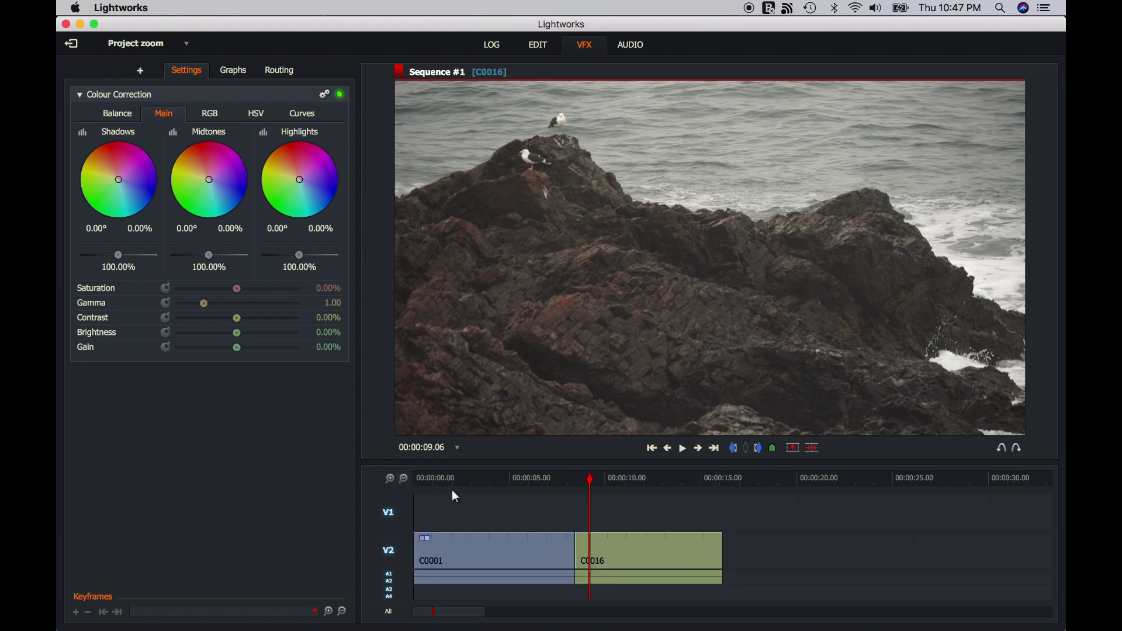
right_click(601, 541)
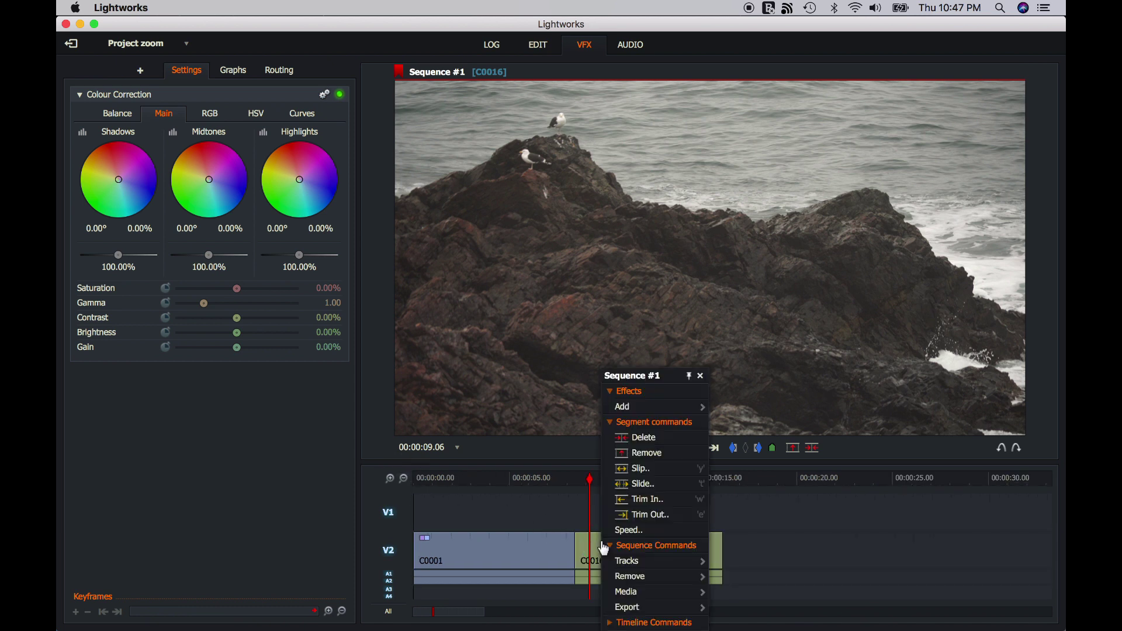
left_click(642, 411)
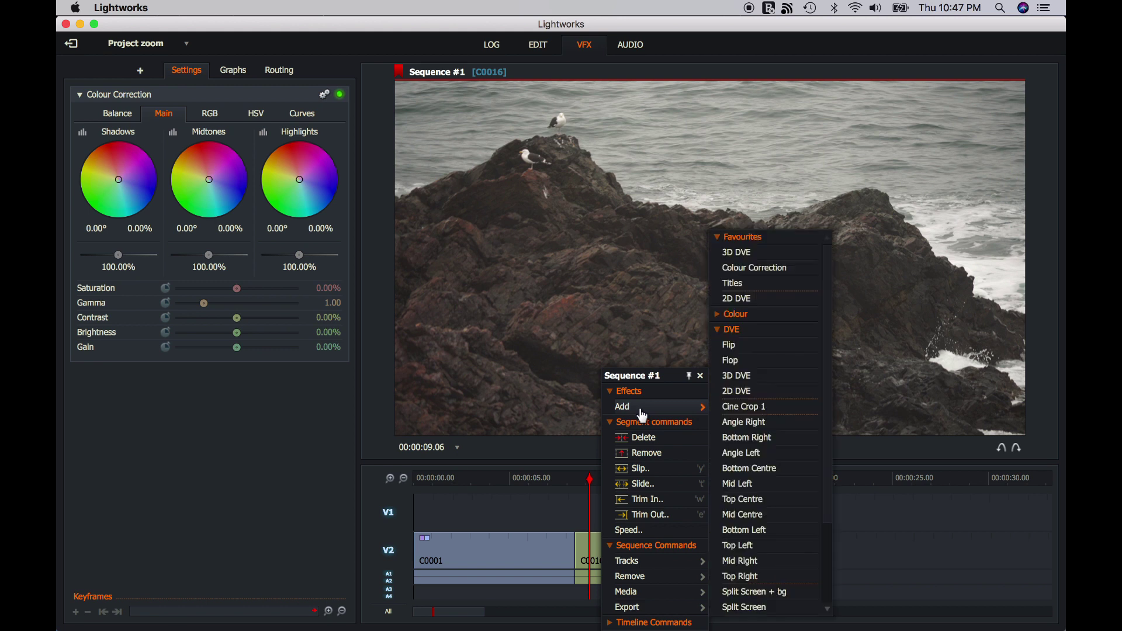
left_click(739, 390)
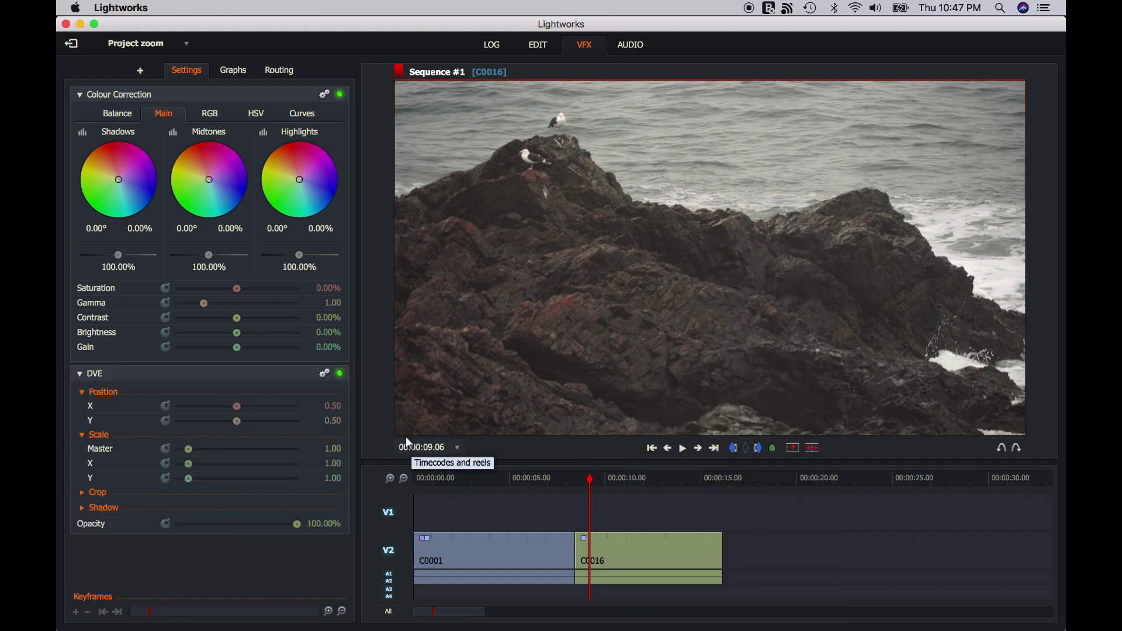
Step: Enable keyframing for the DVE's master scale on C0016 and add a keyframe at 00:00:09.21
left_click(546, 481)
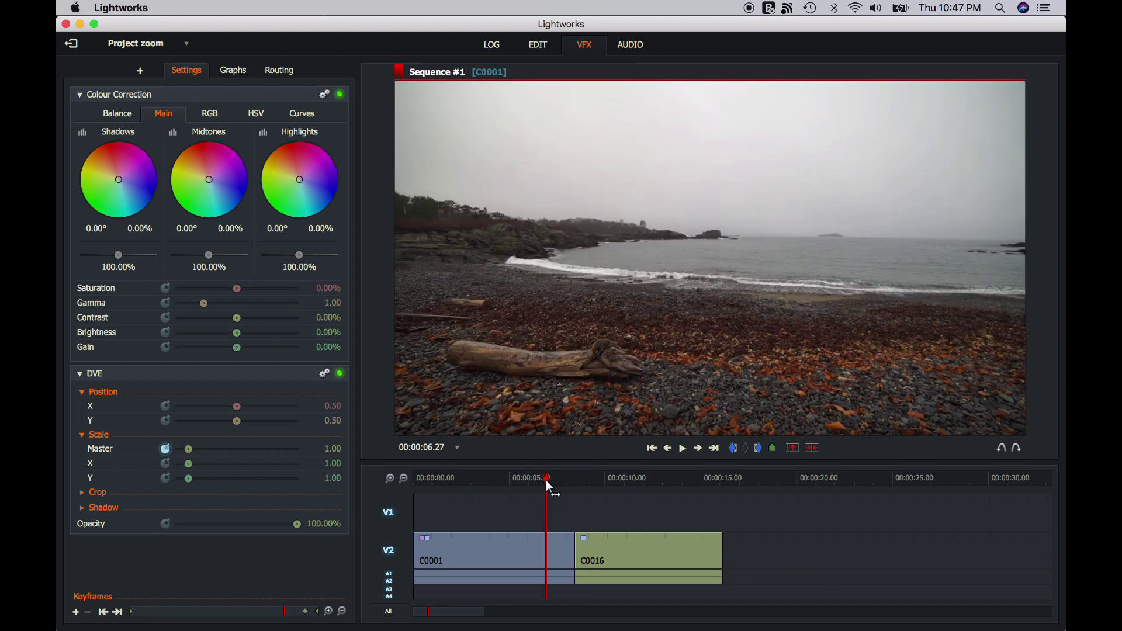
key("space")
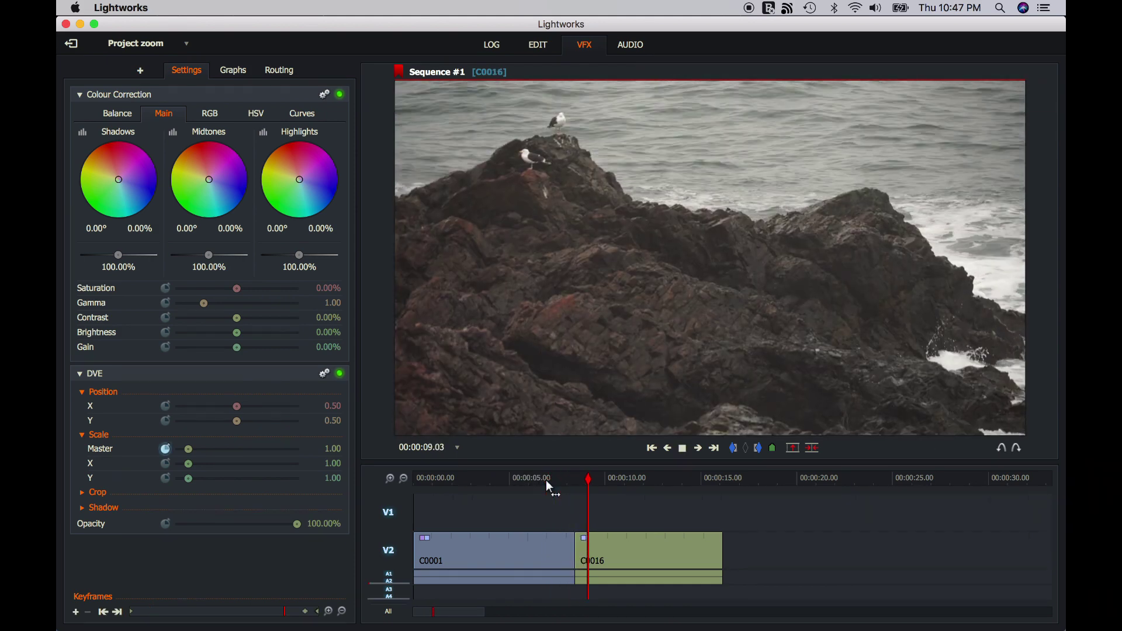
key("space")
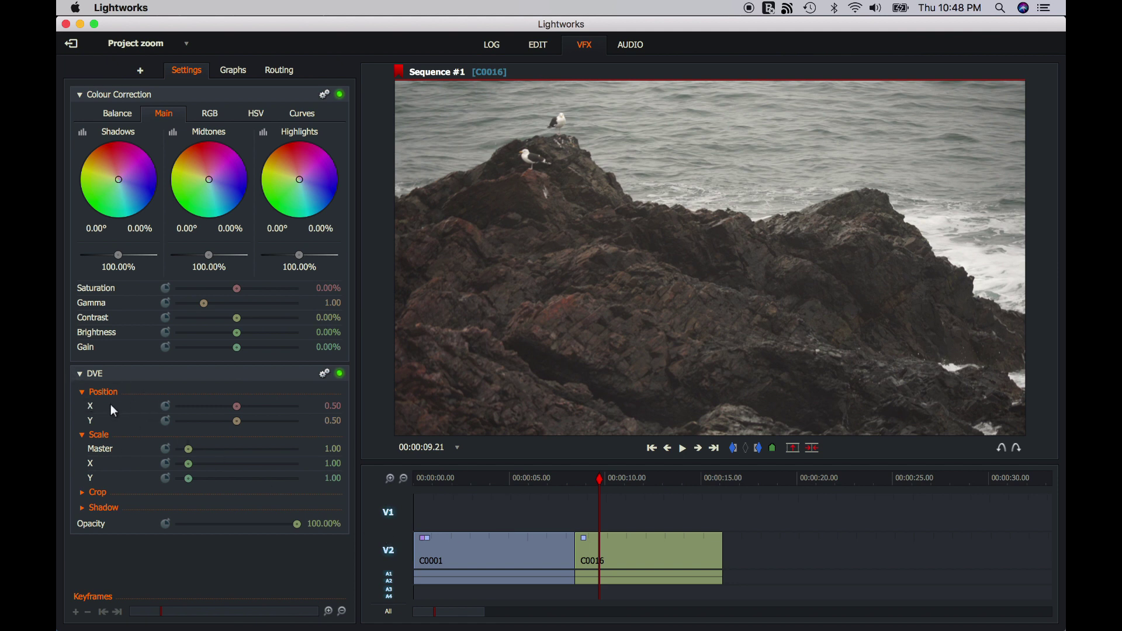
left_click(168, 450)
left_click(77, 612)
Step: Set the DVE master scale to 10.00 on C0016's first frame, at 00:00:08.13
left_click(390, 485)
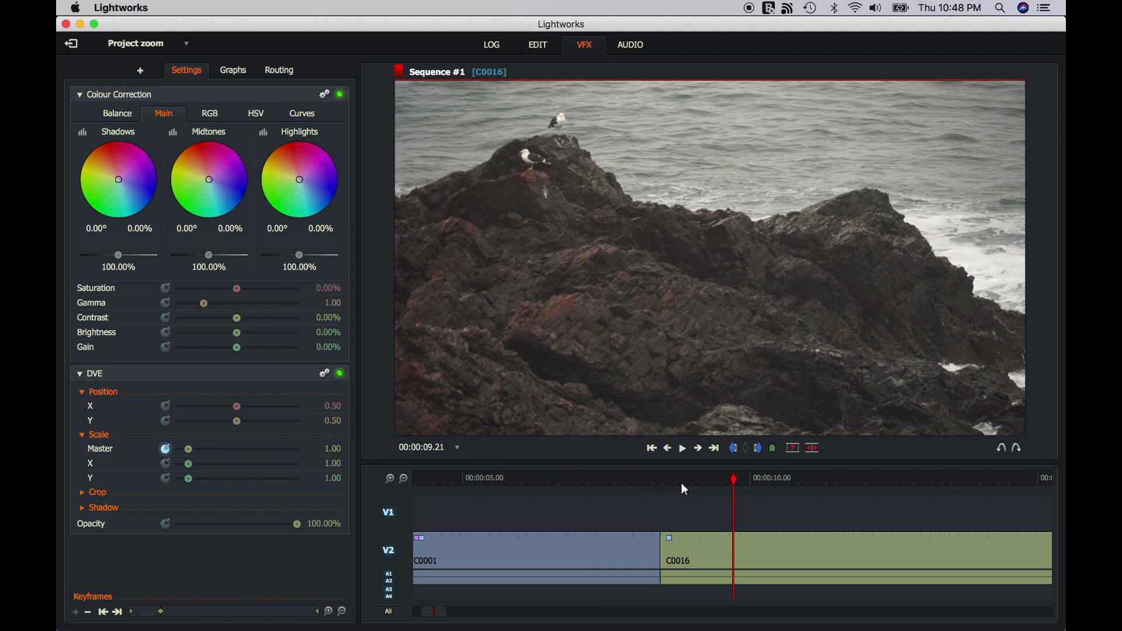
left_click_drag(681, 483, 662, 482)
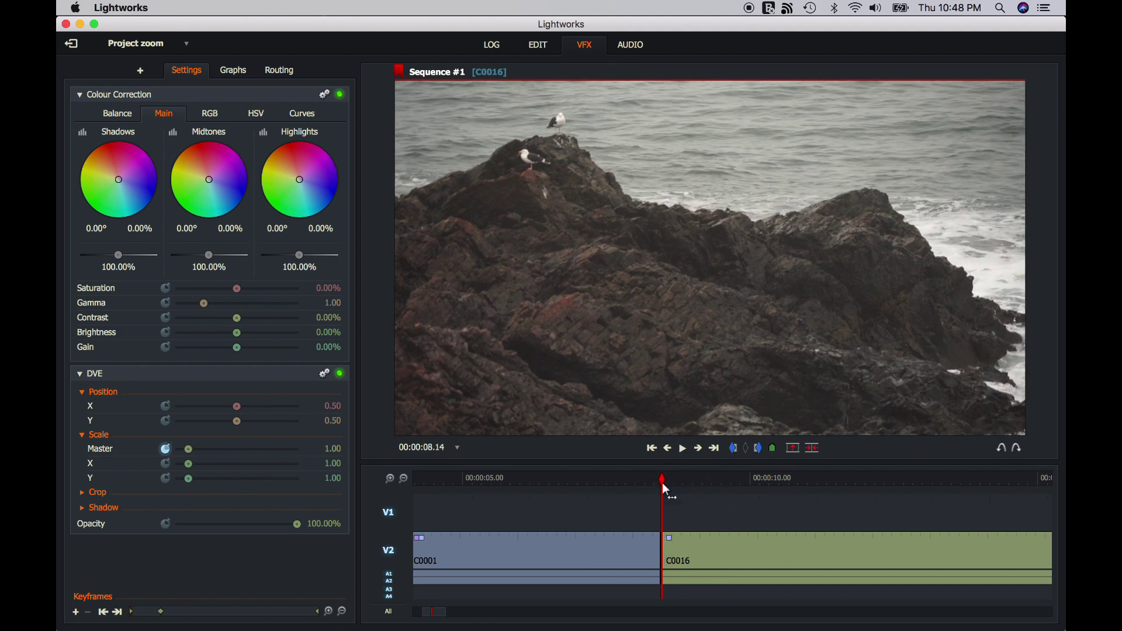
left_click(392, 480)
left_click(392, 481)
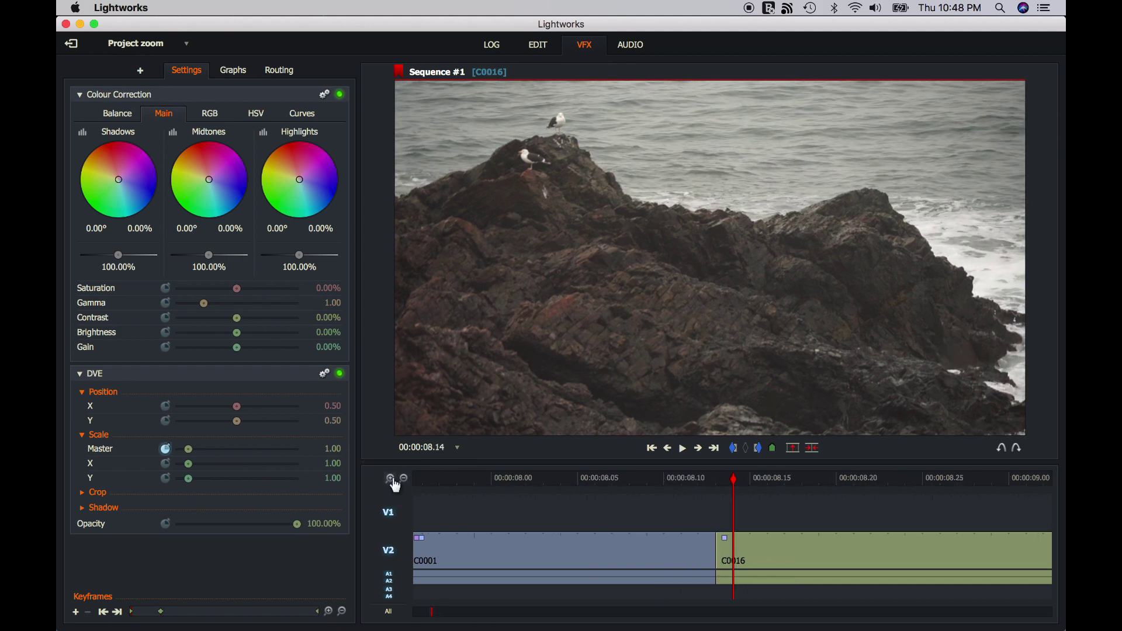
key("Left")
key("Left")
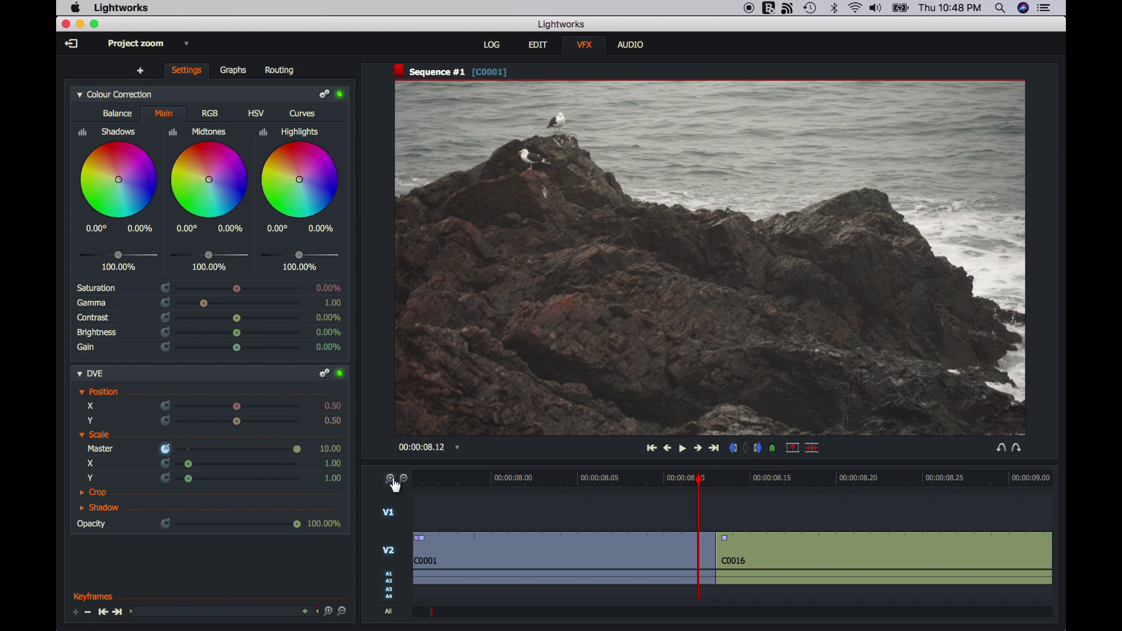
key("Right")
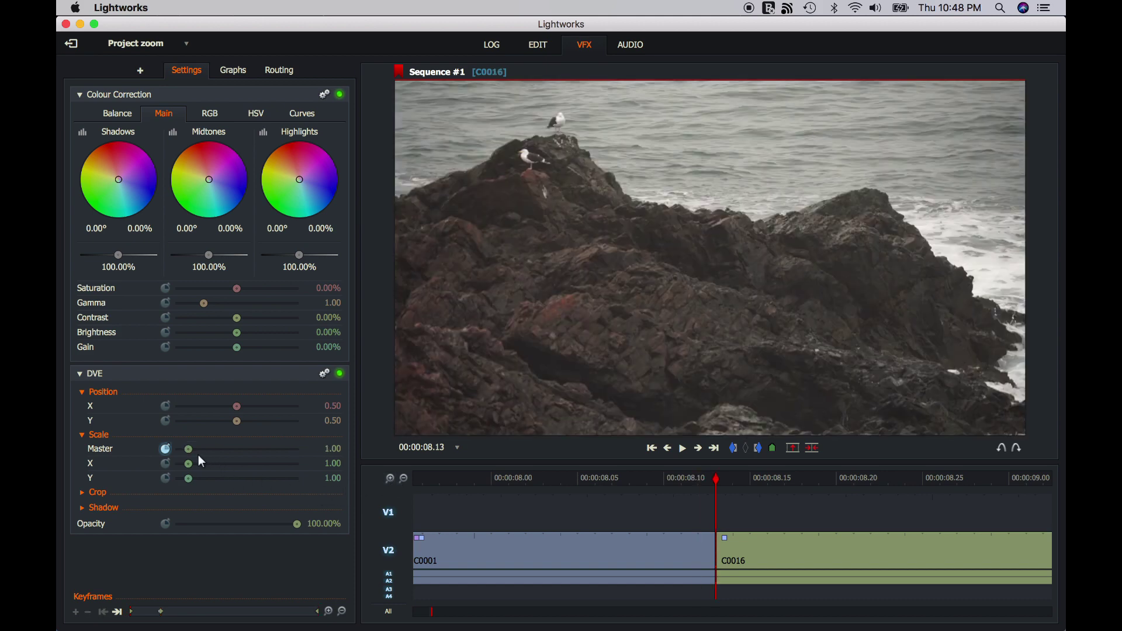
left_click_drag(189, 450, 301, 454)
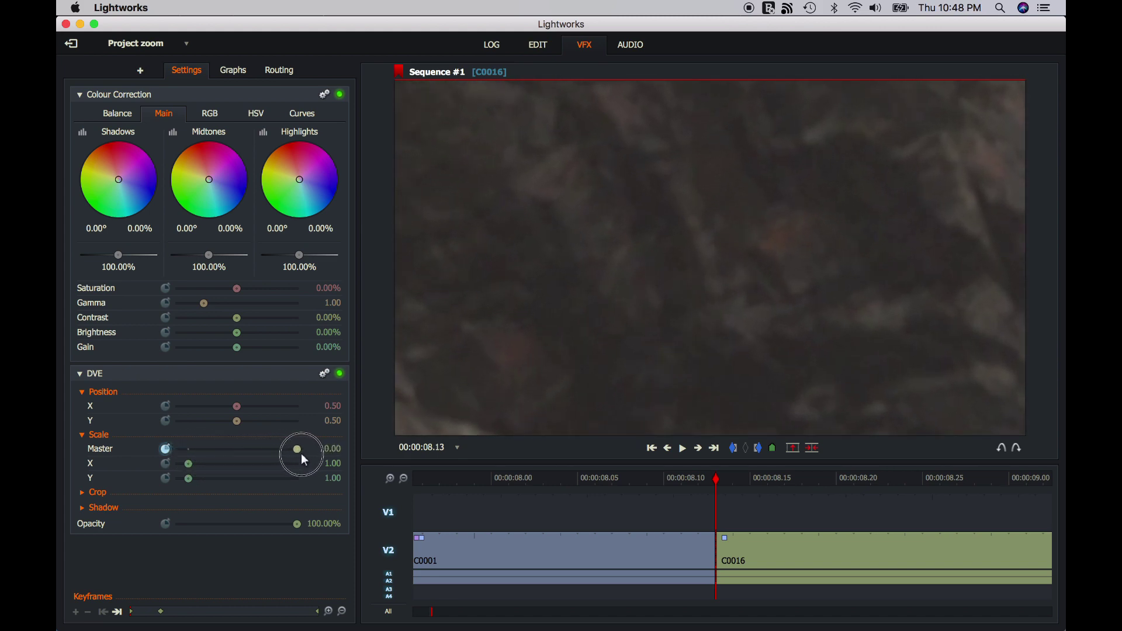
Step: Play back the zoom transition from 00:00:03.28 in C0001 across the cut into C0016
left_click(404, 479)
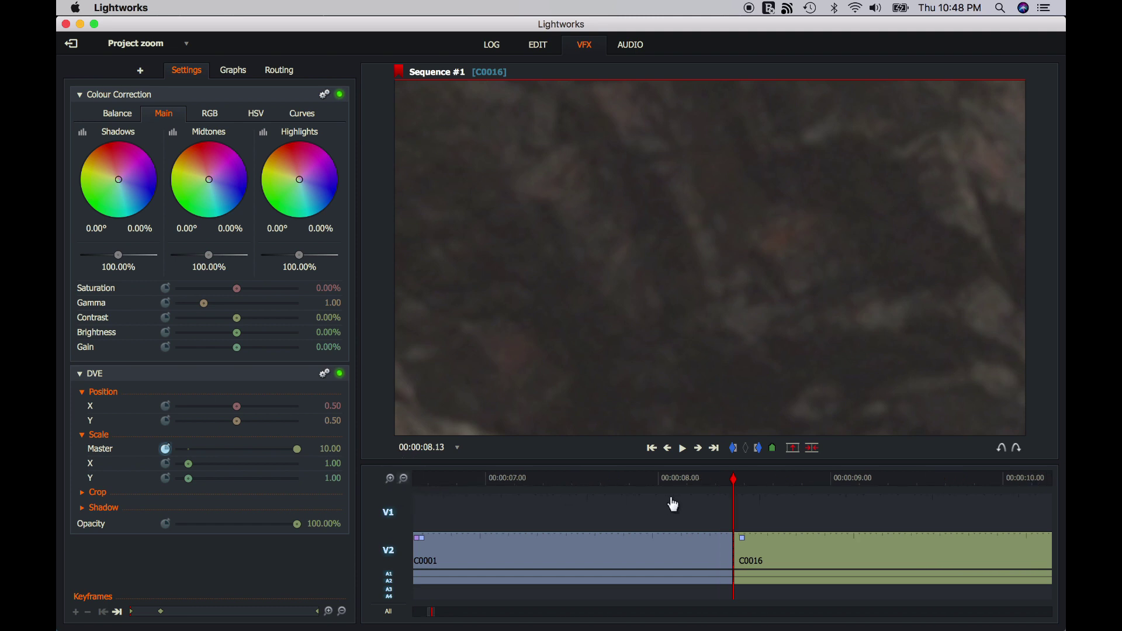
left_click(475, 480)
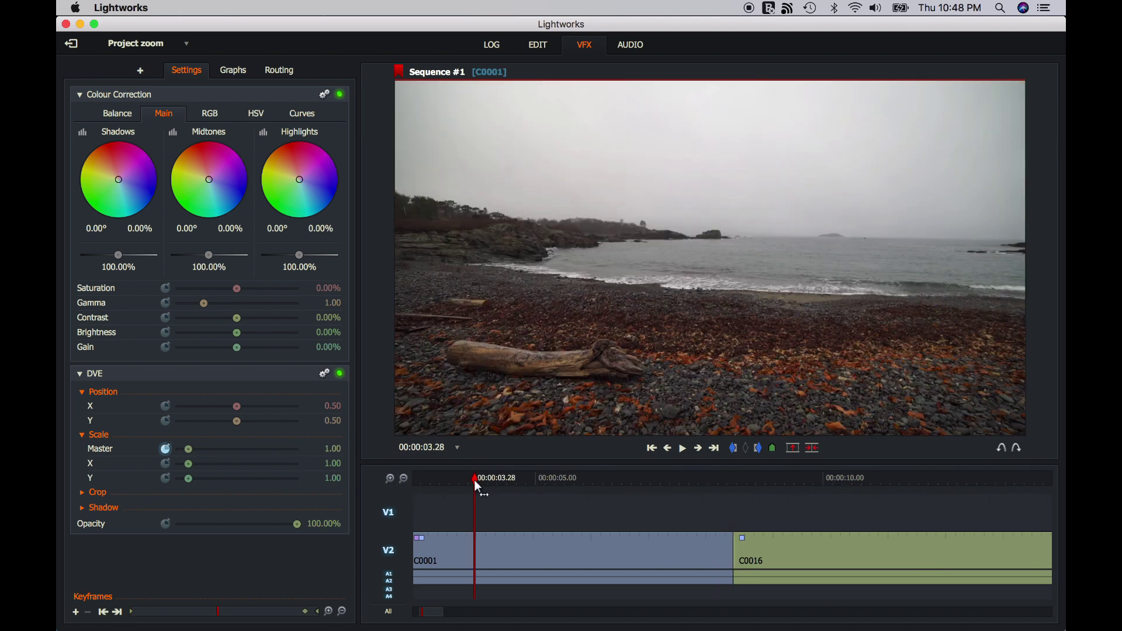
key("space")
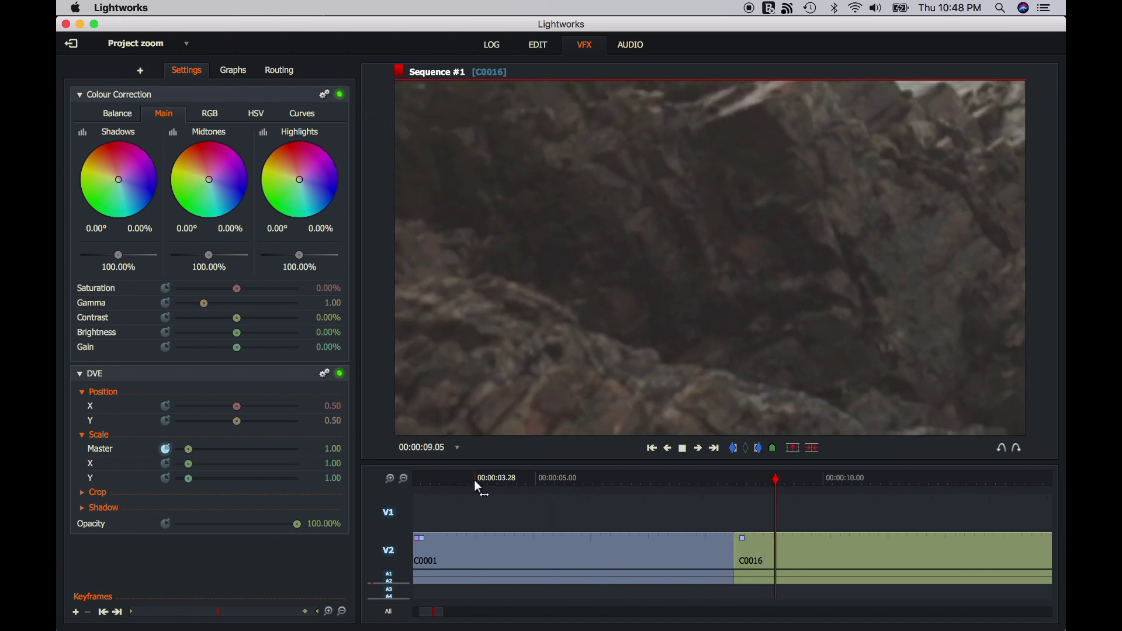
key("space")
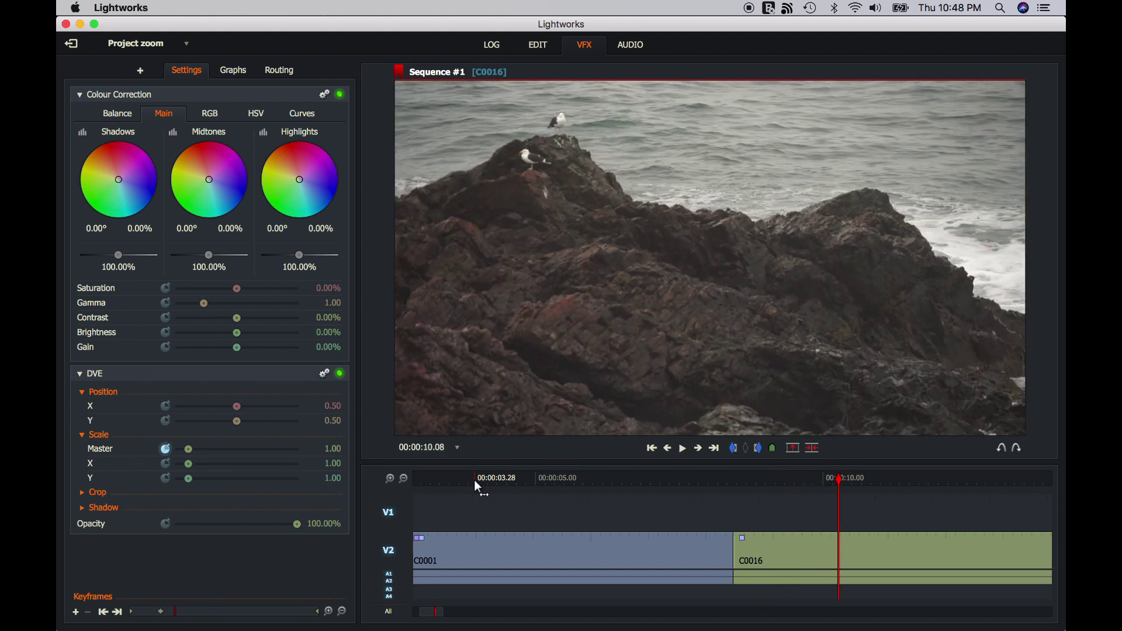
Step: Add a 10-frame dissolve centred on the cut between C0001 and C0016
left_click(406, 475)
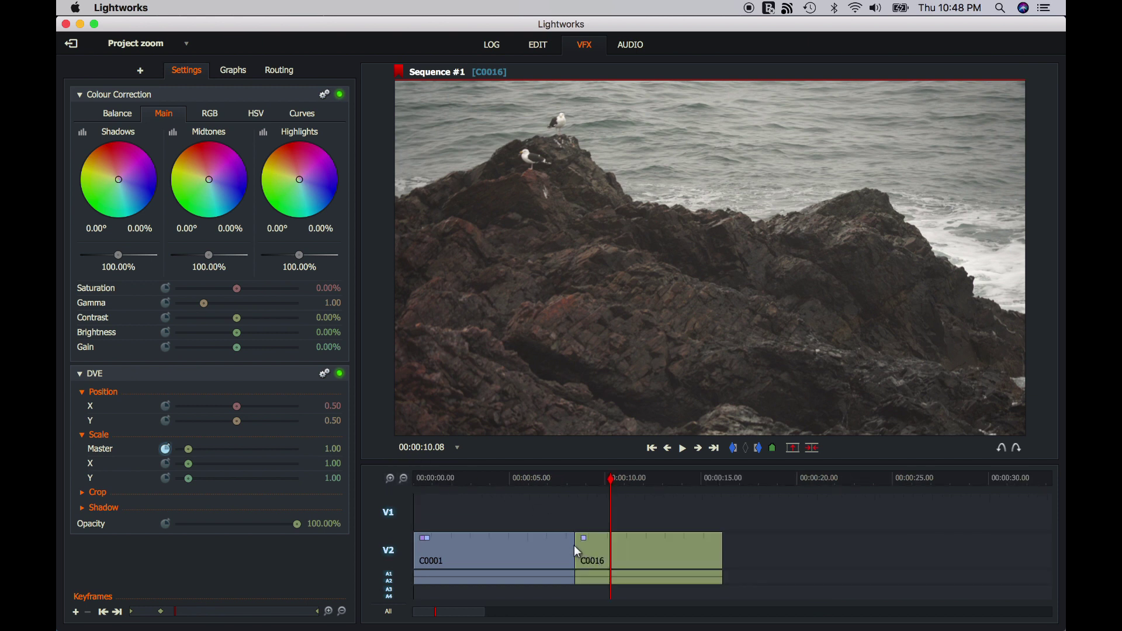
right_click(575, 546)
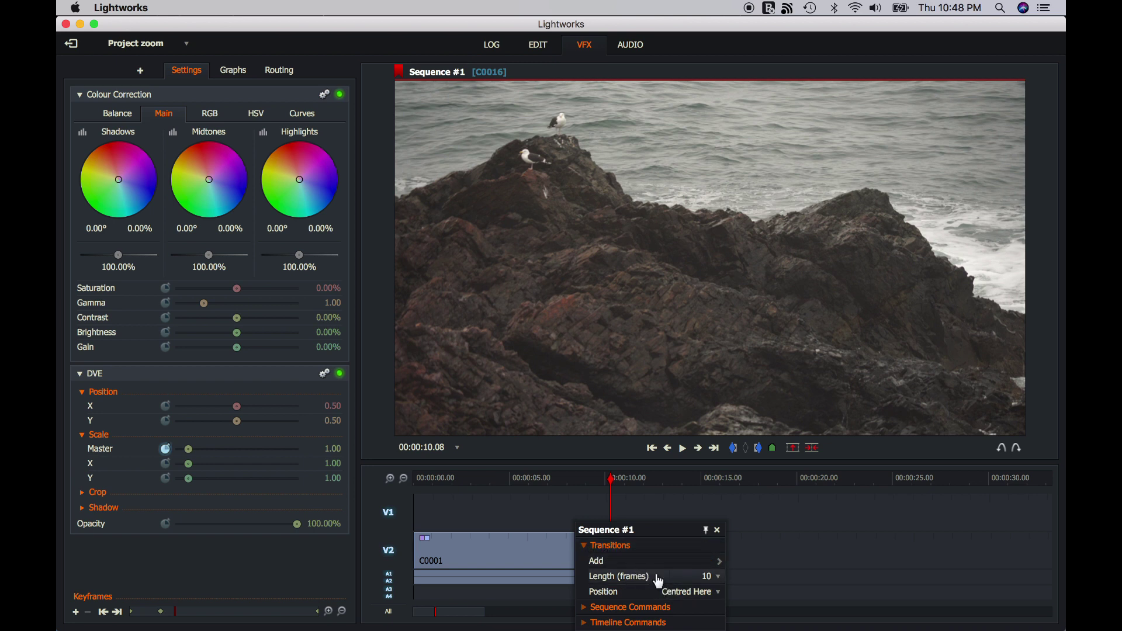
left_click(716, 579)
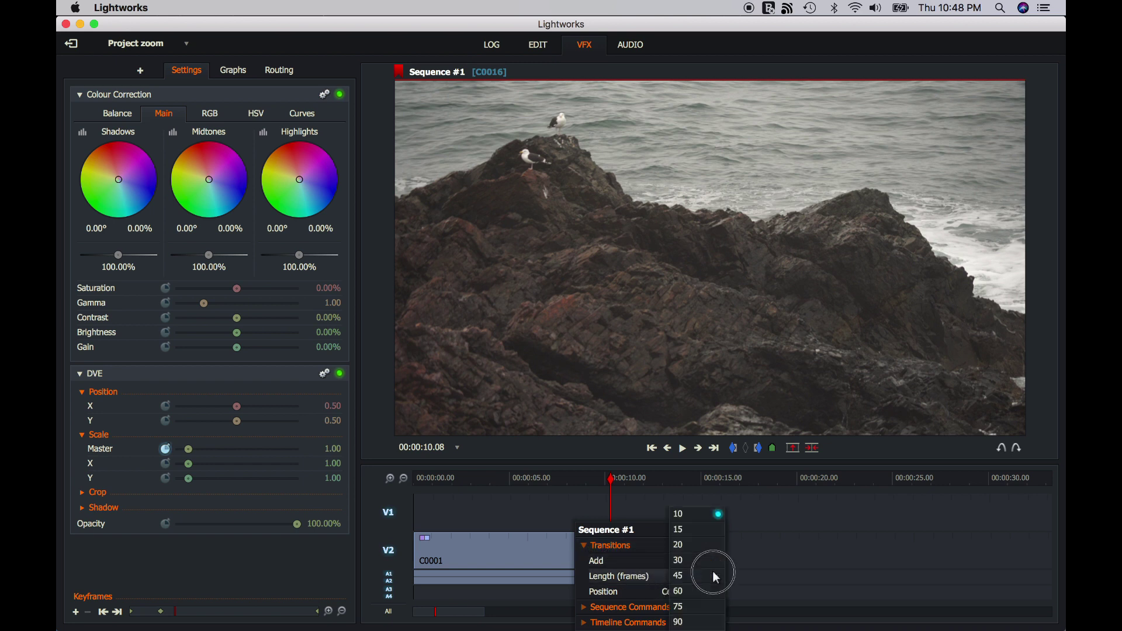
left_click(704, 515)
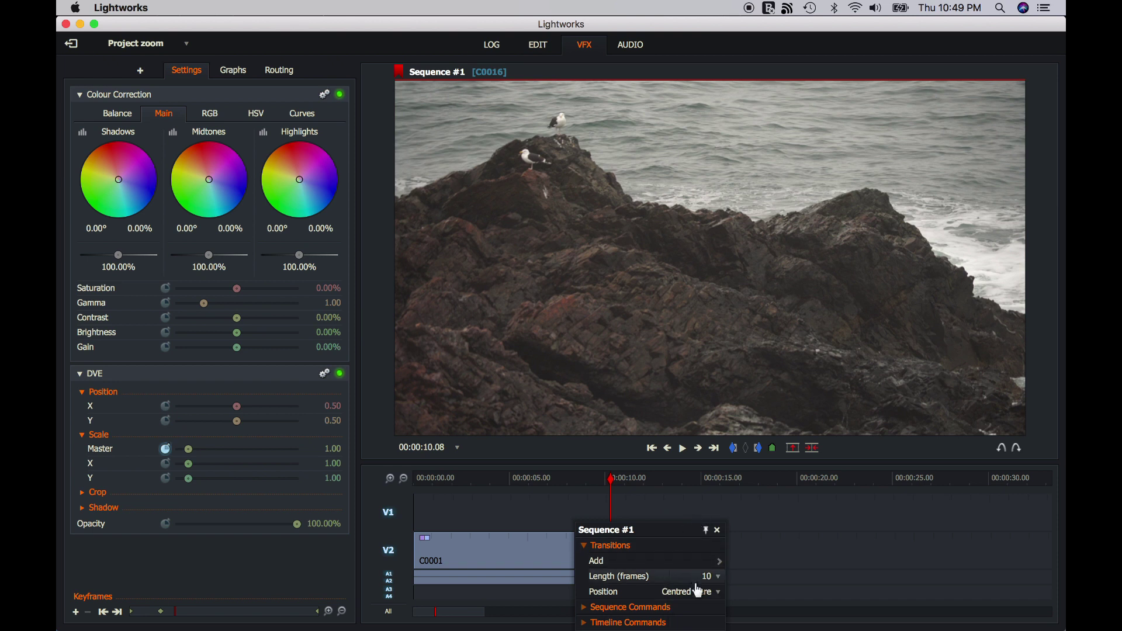
left_click(681, 561)
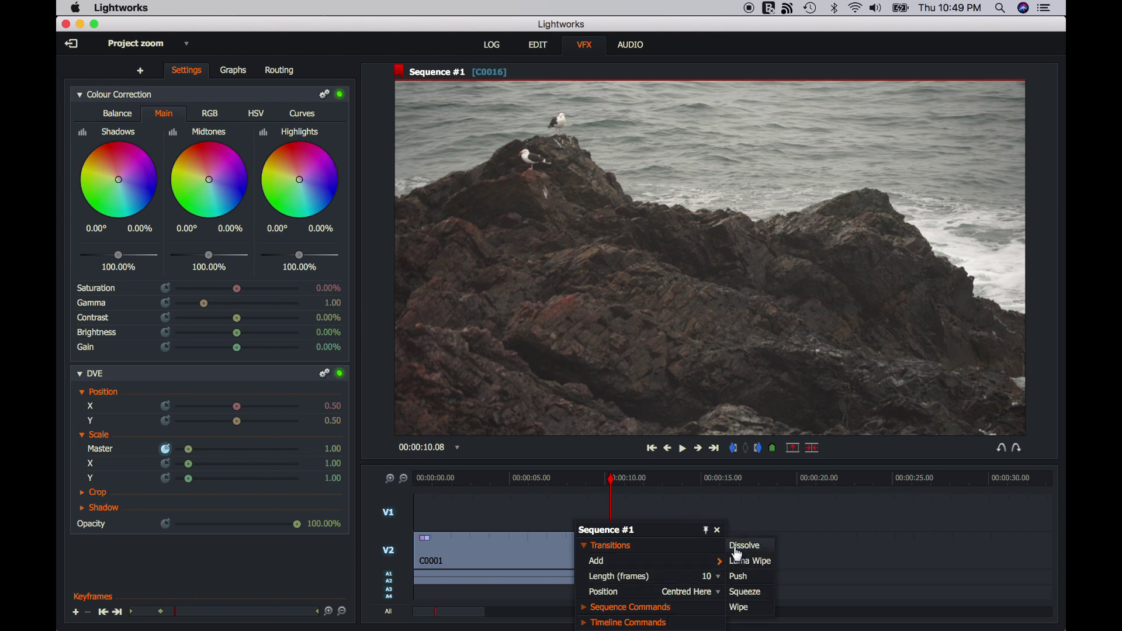
left_click(742, 546)
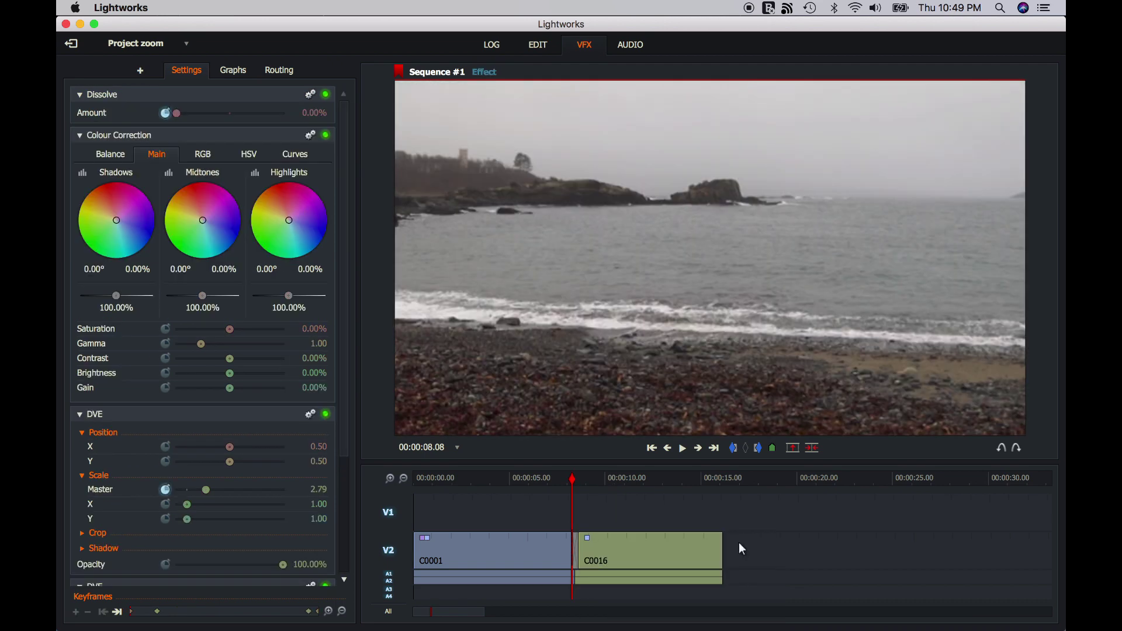
Step: Play back the dissolve and zoom between C0001 and C0016 twice, starting at 00:00:06.21 and 00:00:06.12
left_click(542, 476)
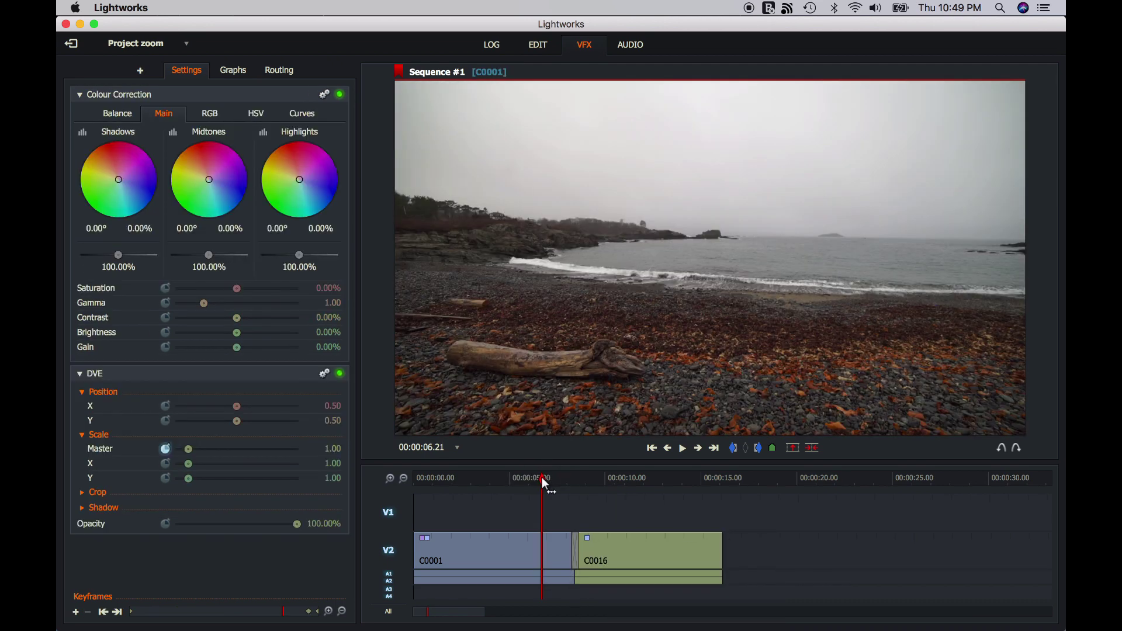
key("space")
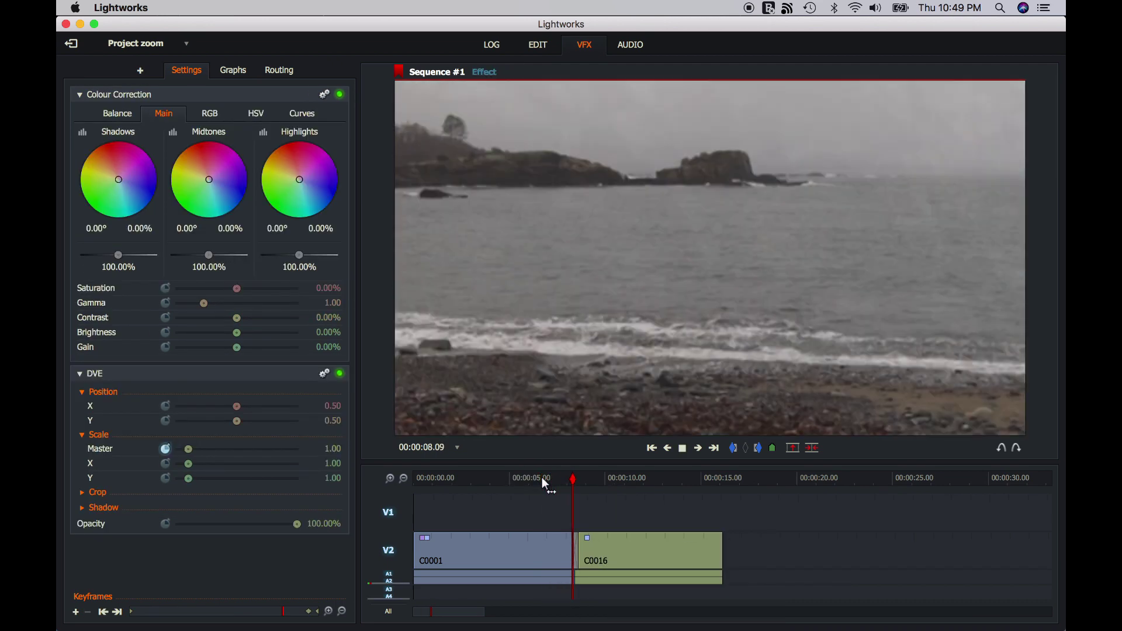
key("space")
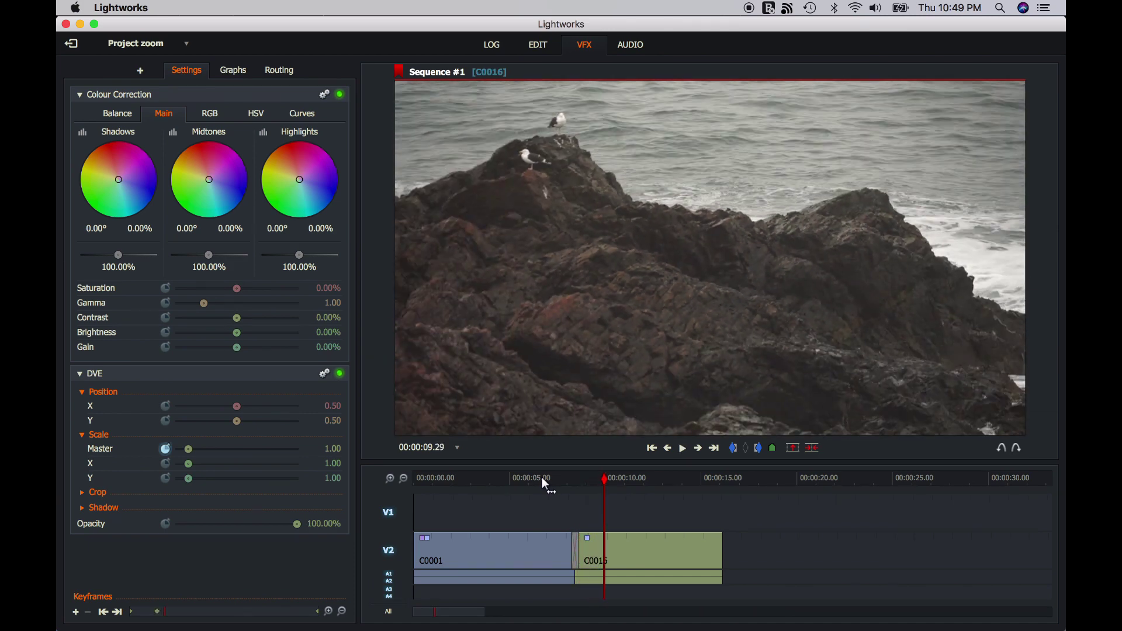
left_click(536, 477)
key("space")
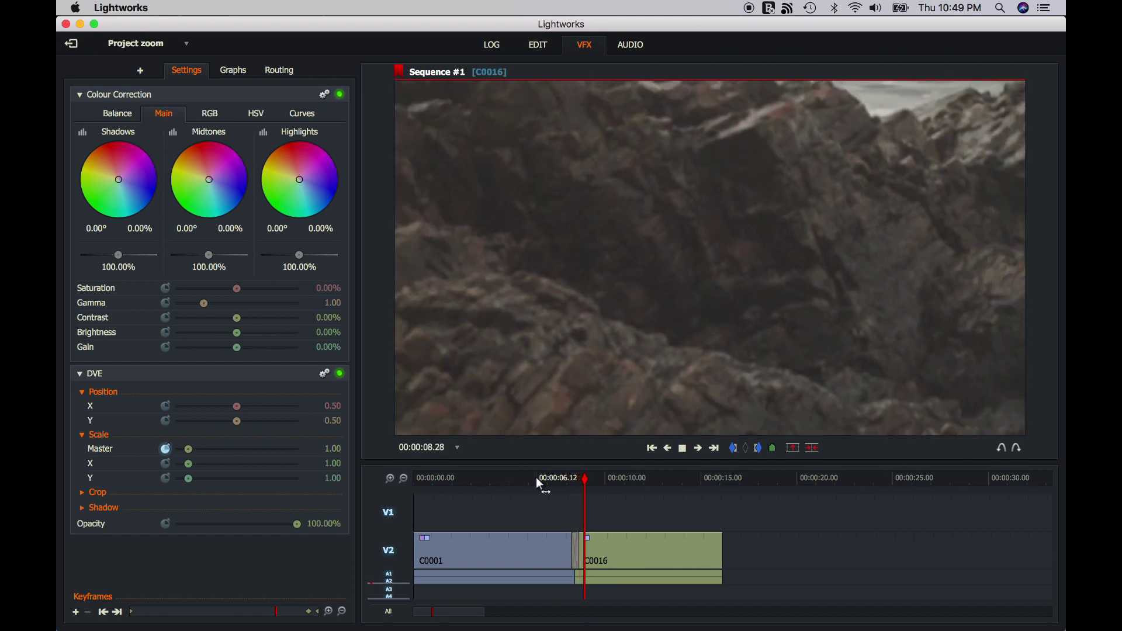
key("space")
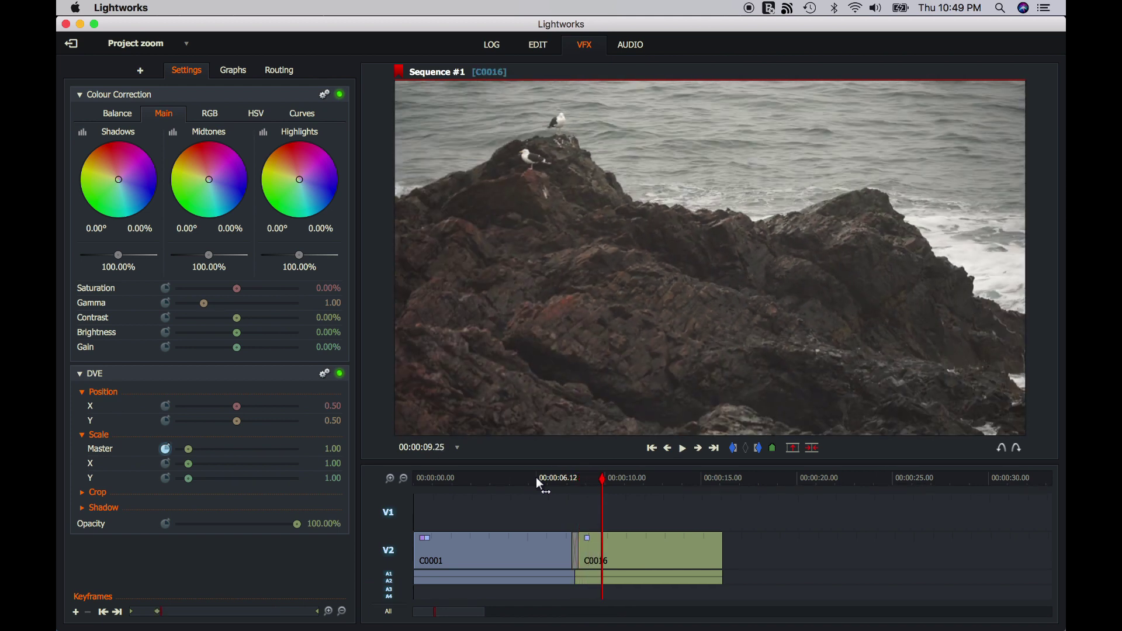
Step: Remove the dissolve from the cut between C0001 and C0016
left_click(391, 479)
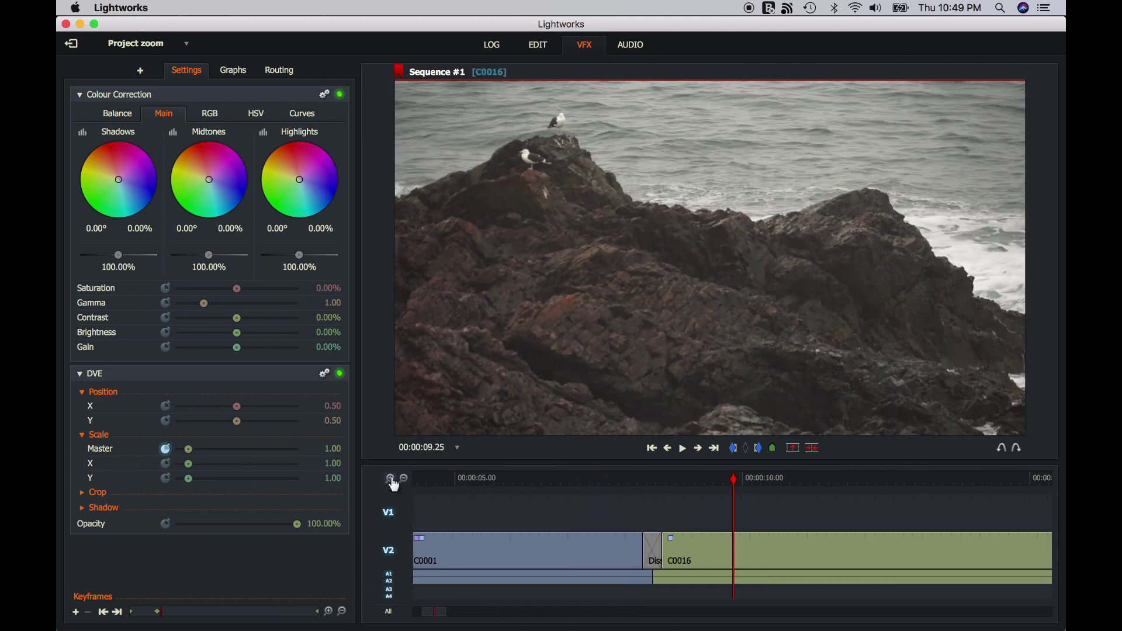
left_click(654, 549)
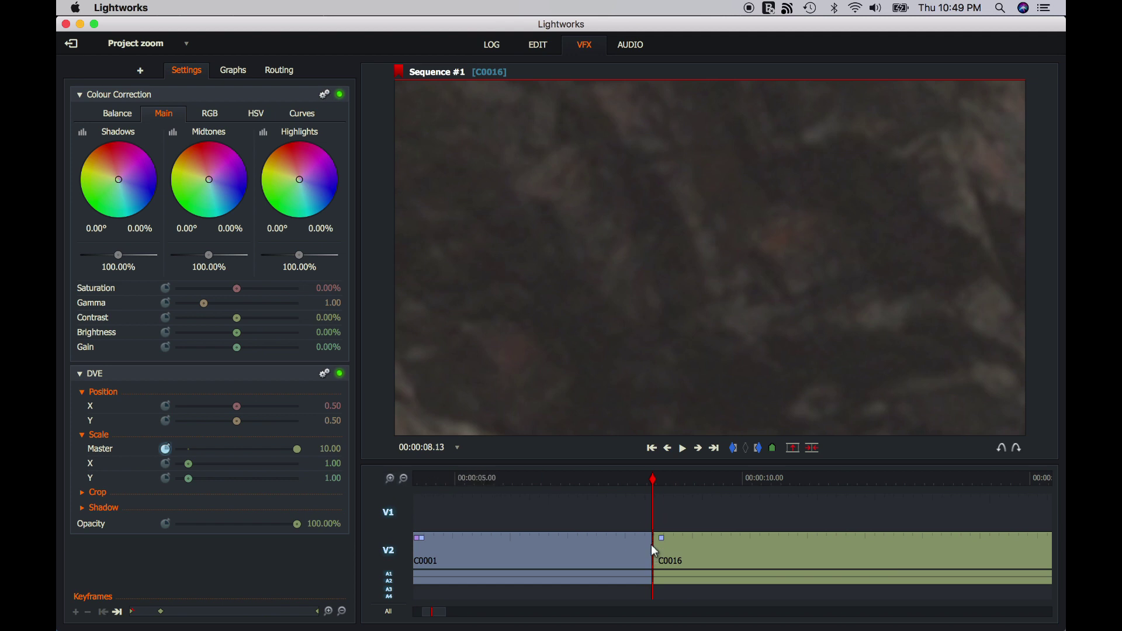
Step: Add a dissolve transition back onto the cut between C0001 and C0016, centred, with a length of 10 frames
right_click(652, 549)
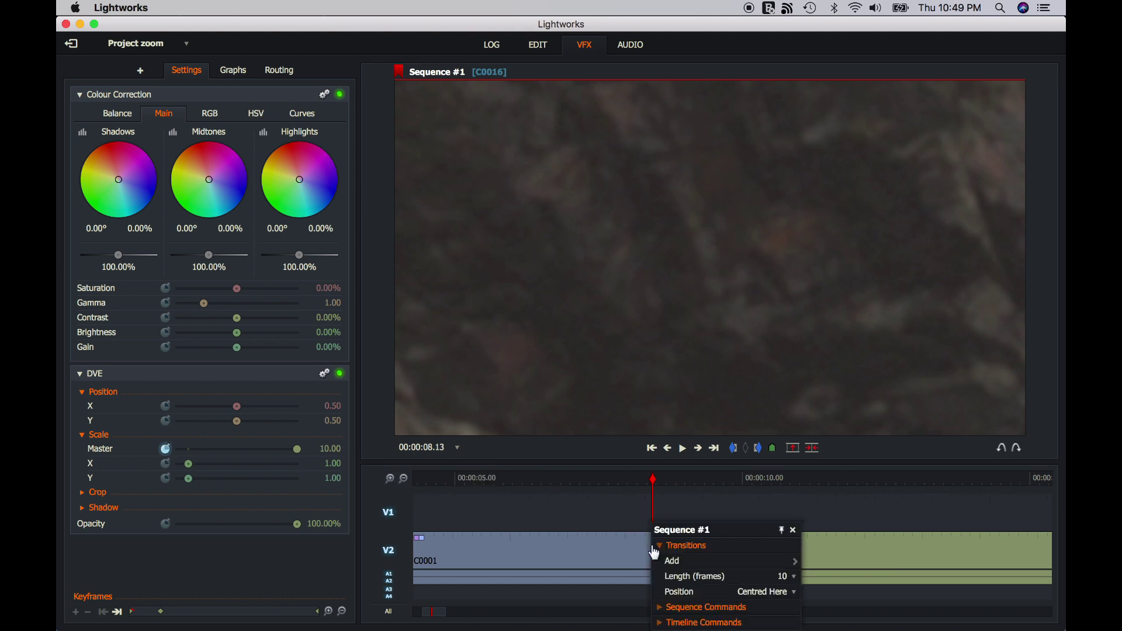
left_click(786, 577)
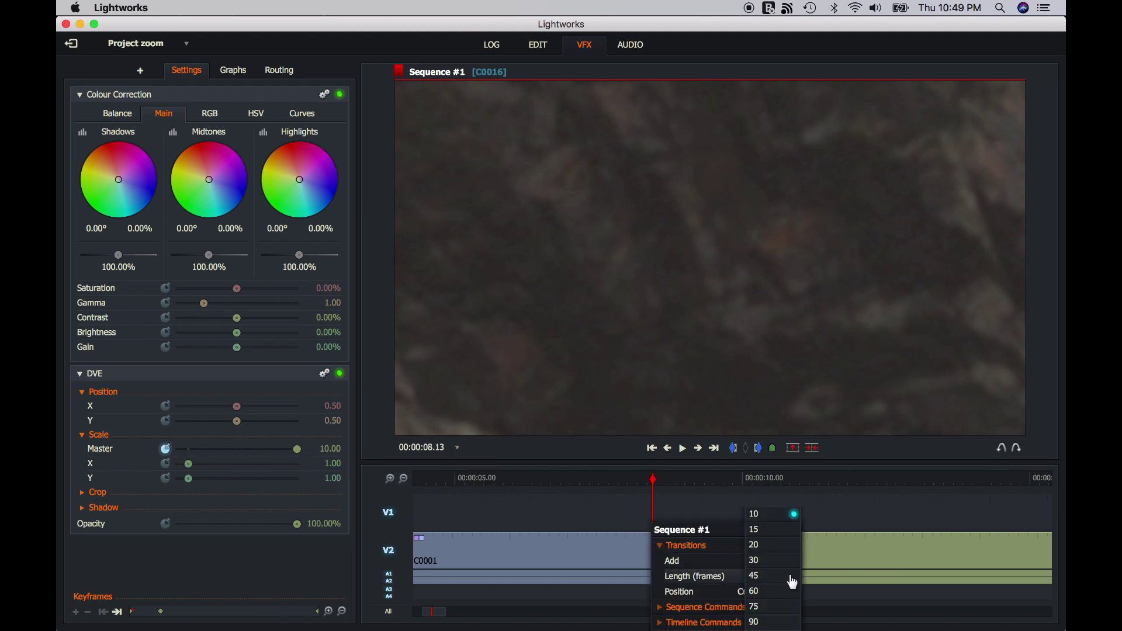
left_click(776, 515)
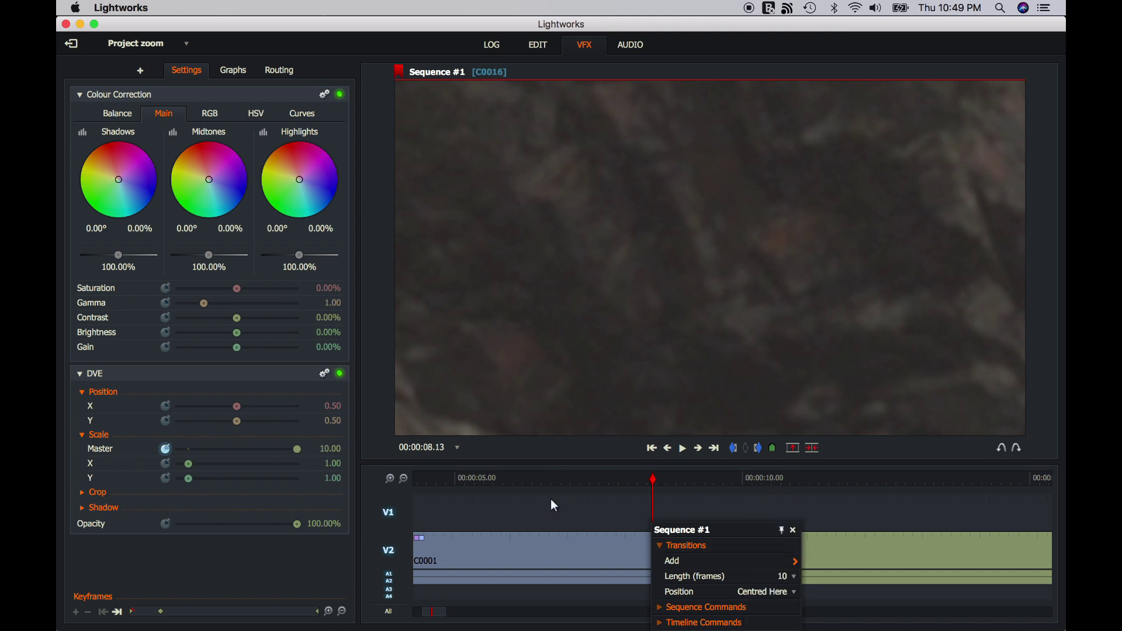
mouse_move(783, 562)
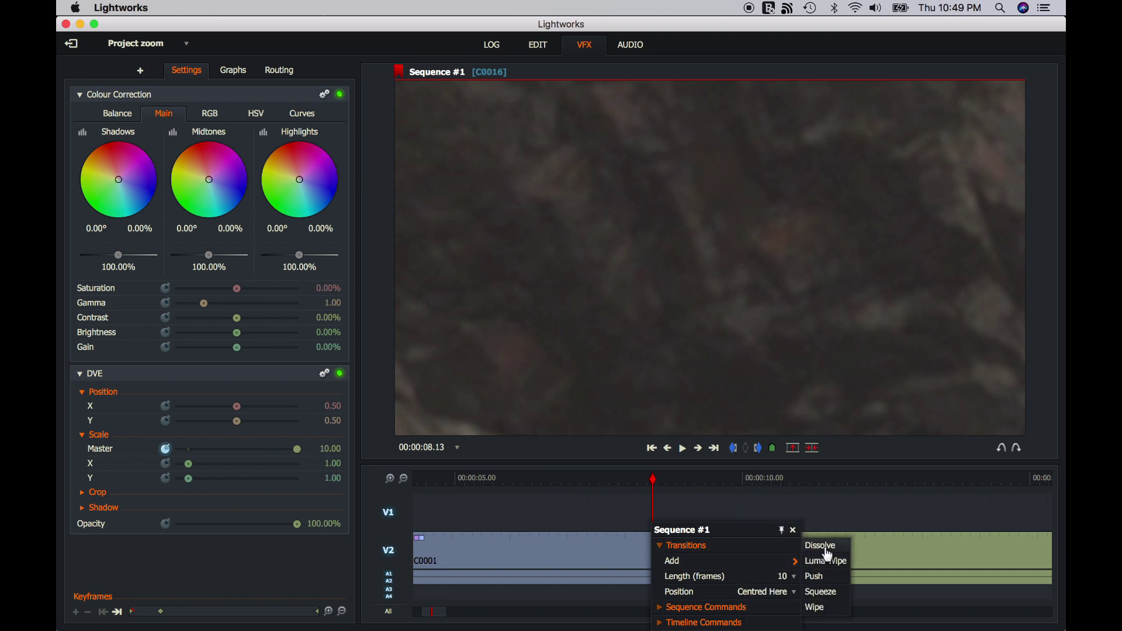
left_click(826, 546)
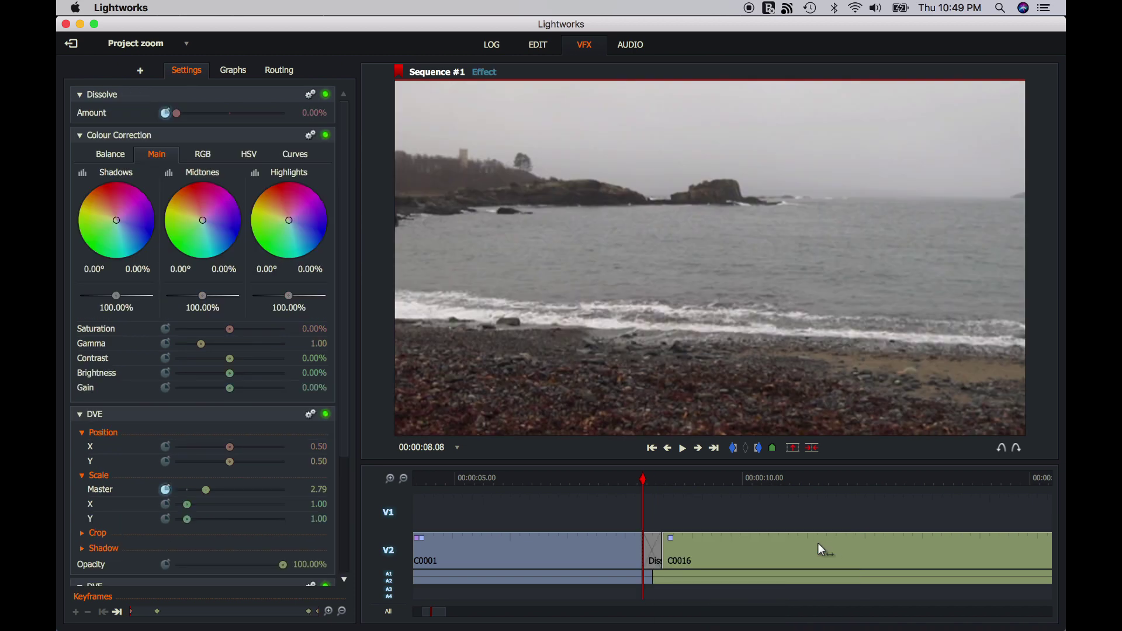
Step: Play back the restored dissolve from the last seconds of C0001 into C0016
left_click(551, 479)
key("space")
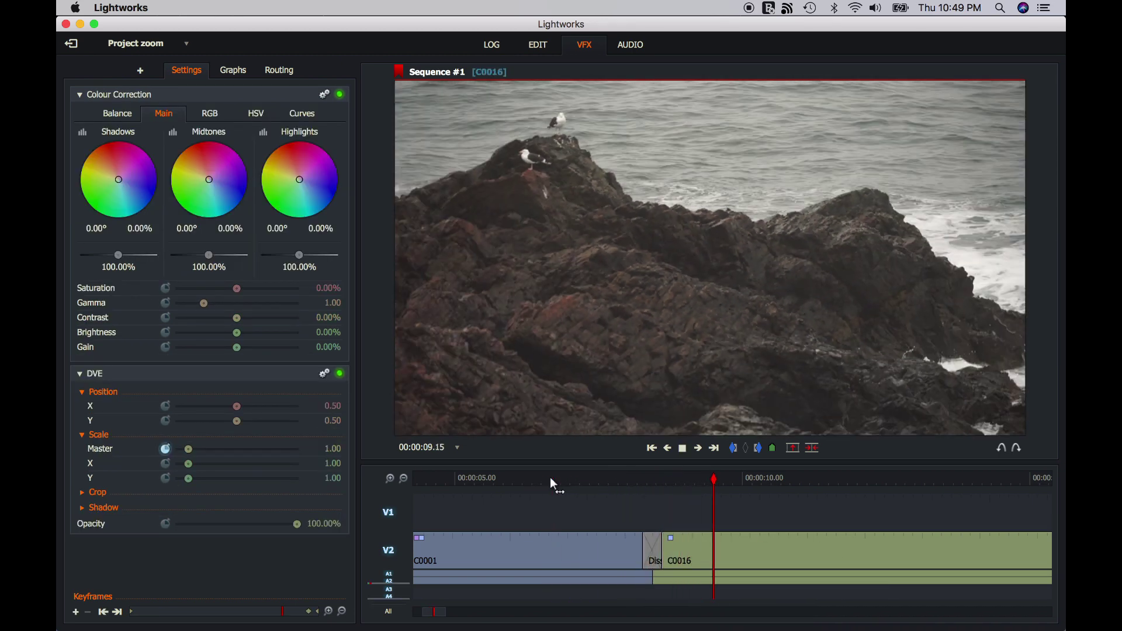
key("space")
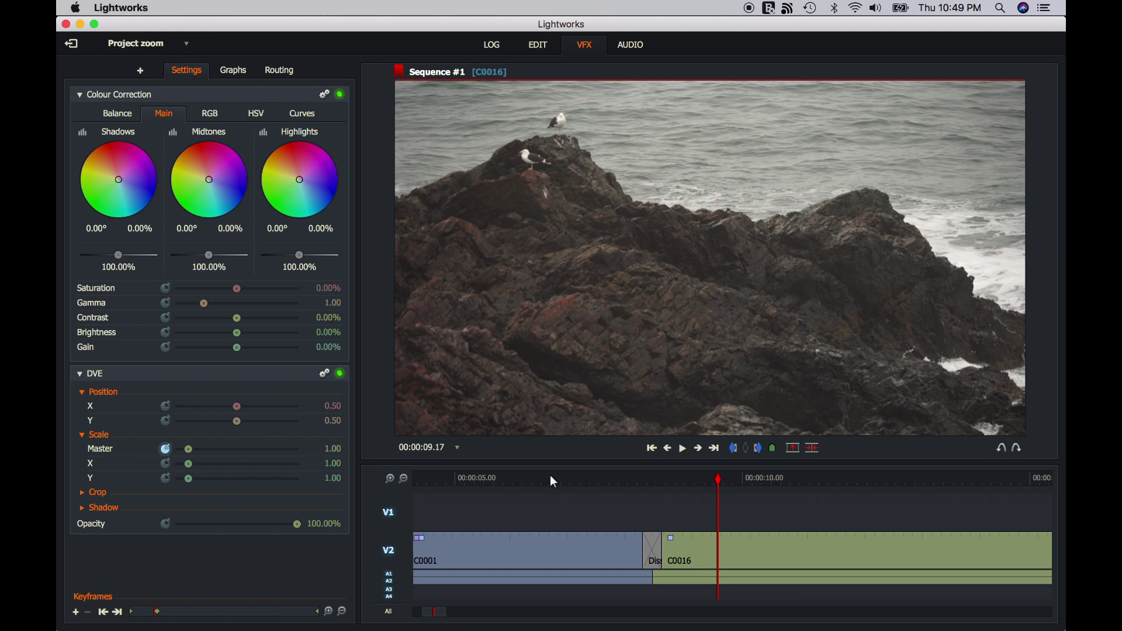
Step: In C0016's DVE master scale graph, move the keyframe that ends the zoom-out later, to just past 00:00:09.27, keeping its scale at 1.00
left_click(286, 71)
left_click(234, 70)
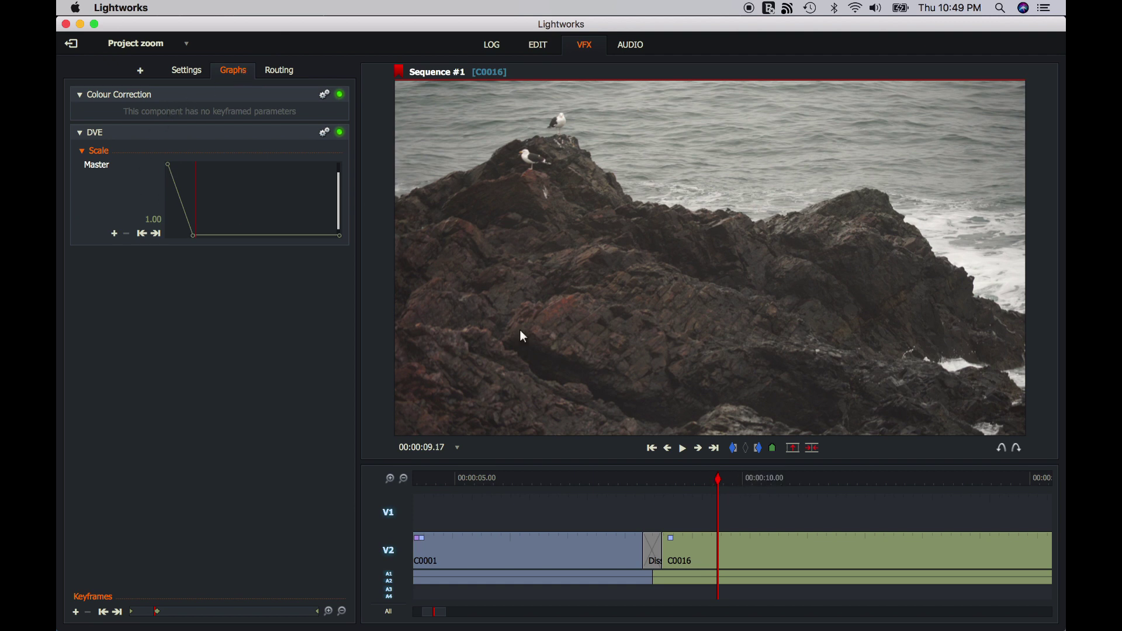
left_click(190, 70)
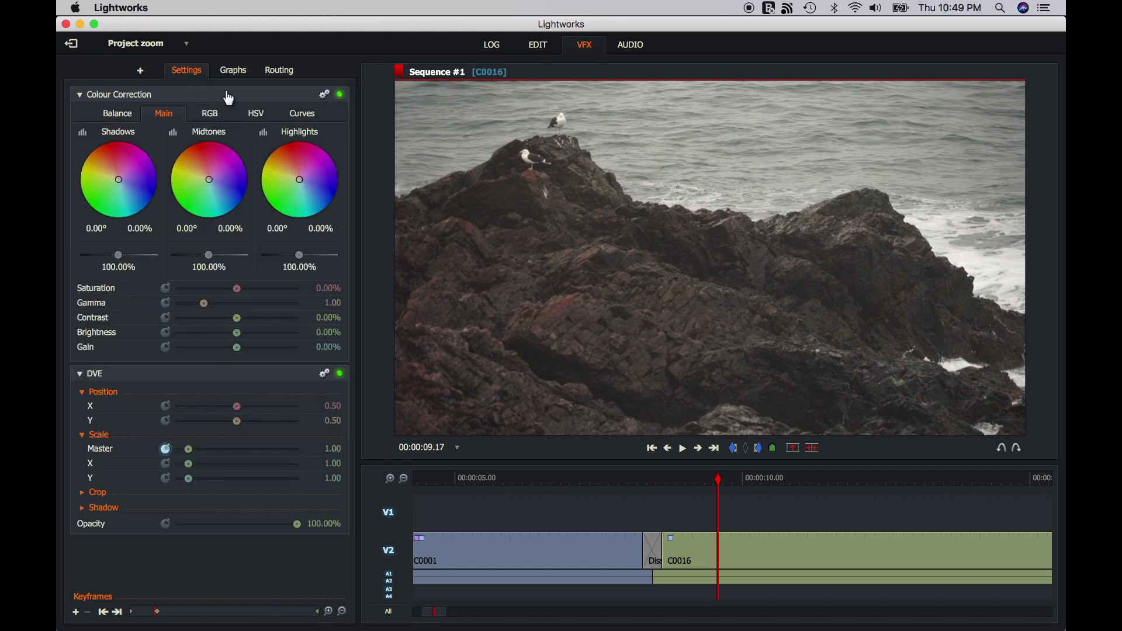
left_click(231, 70)
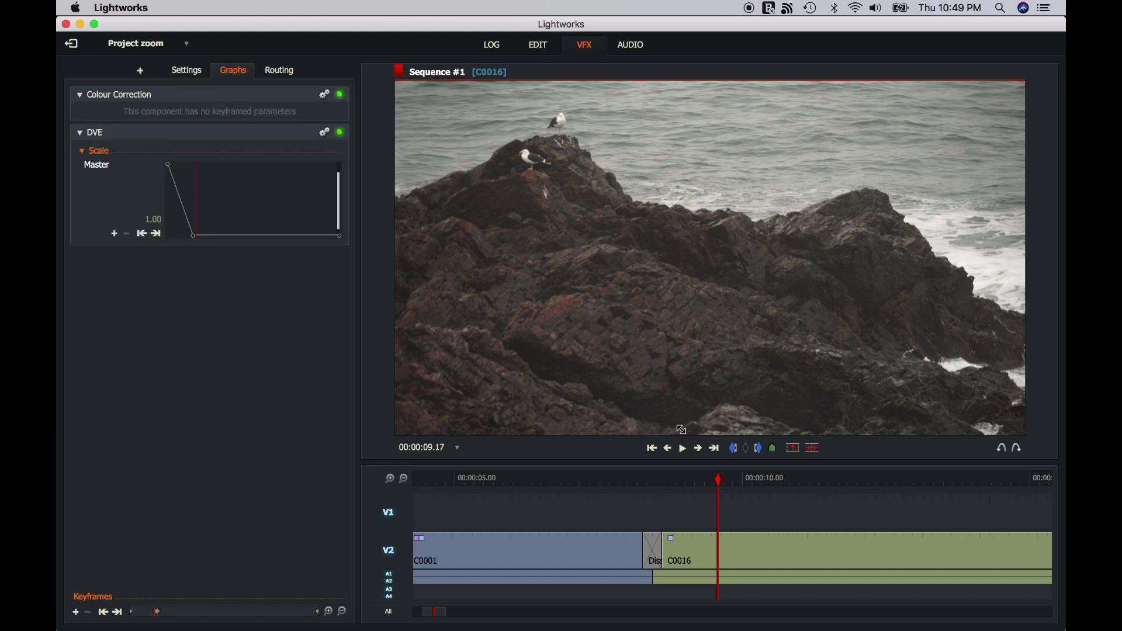
left_click(654, 478)
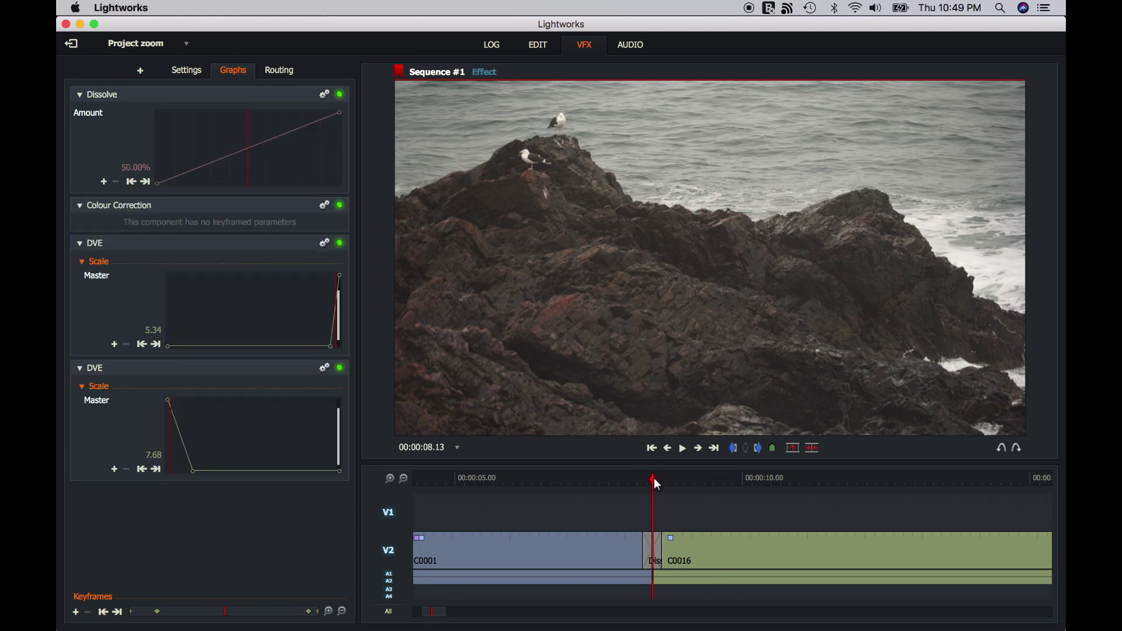
key("space")
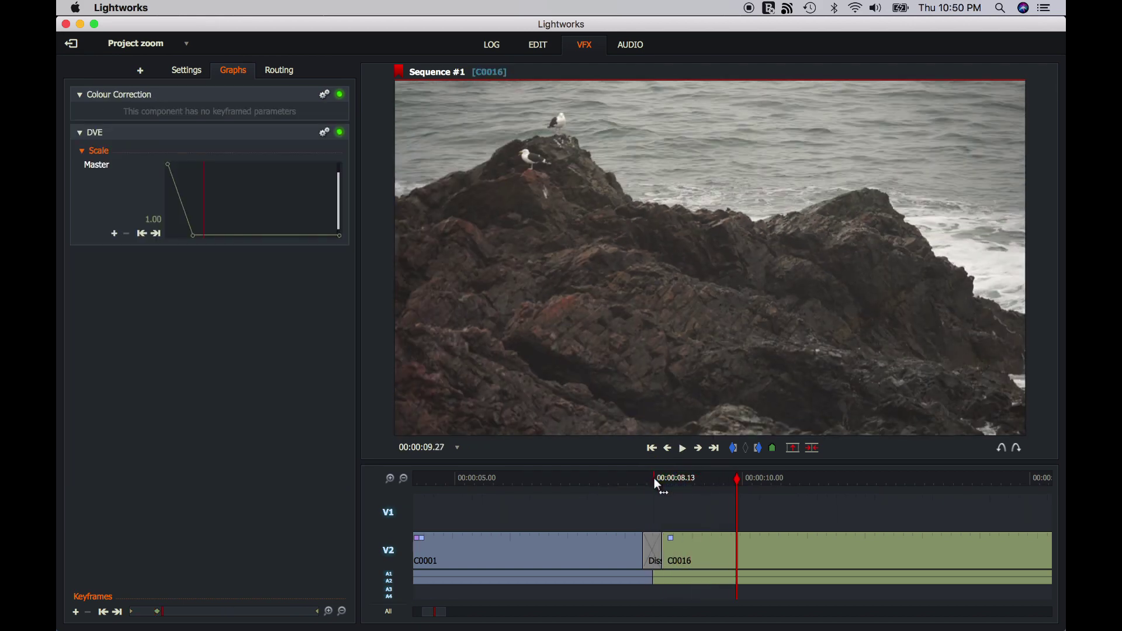
key("space")
left_click_drag(194, 233, 207, 242)
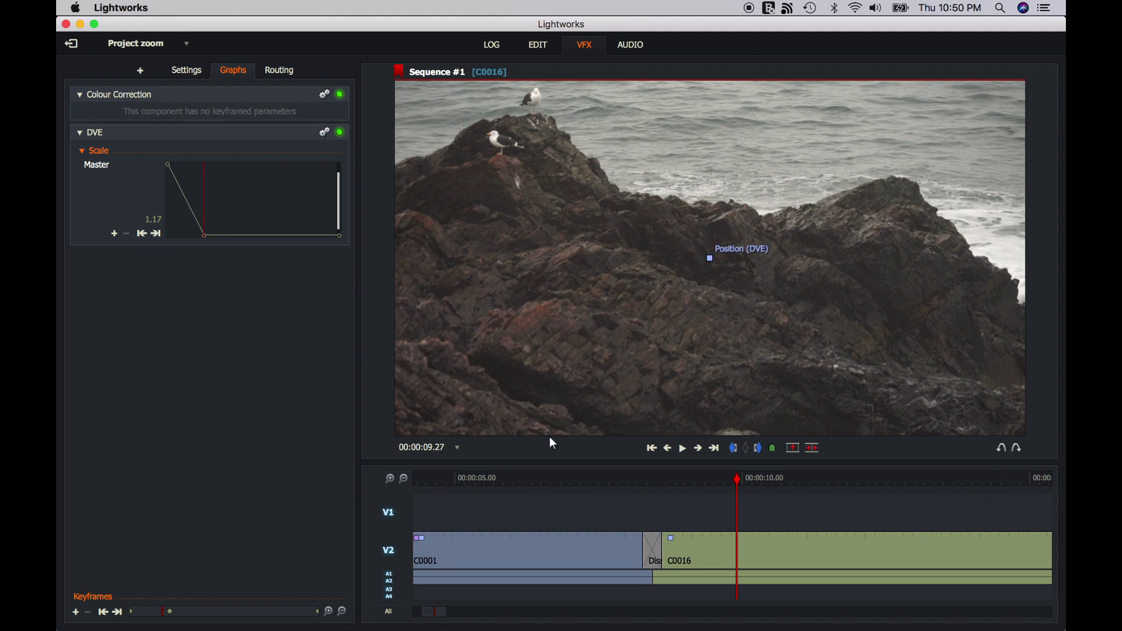
Step: In C0001's DVE master scale graph, move the keyframe that starts the zoom-in earlier, to about 00:00:07.25, and raise it slightly above 1.00
left_click(595, 481)
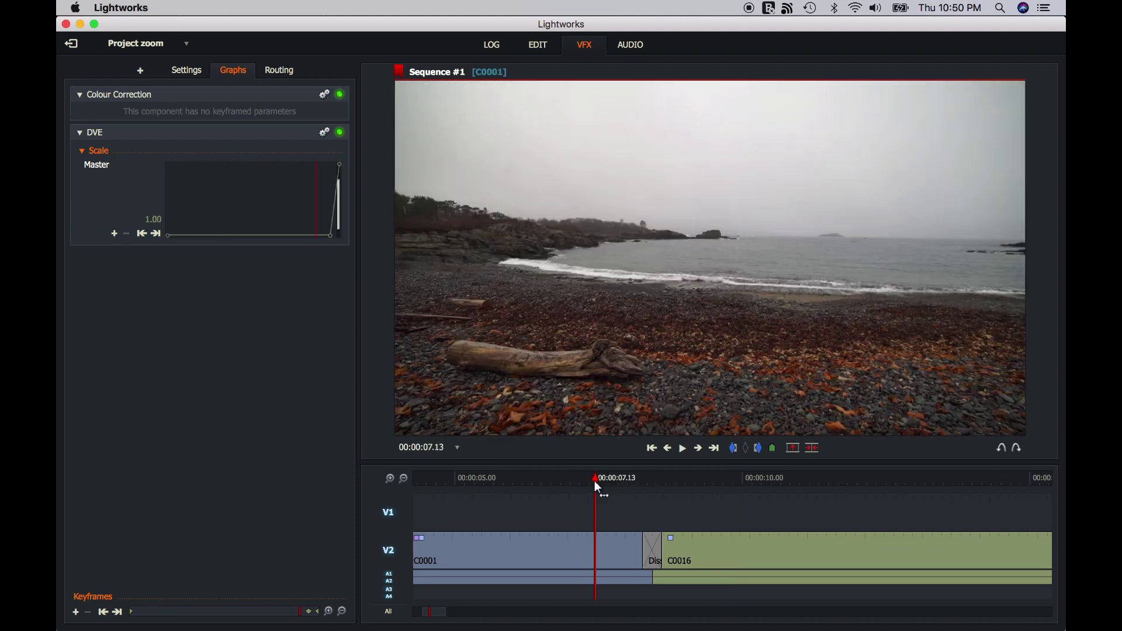
key("space")
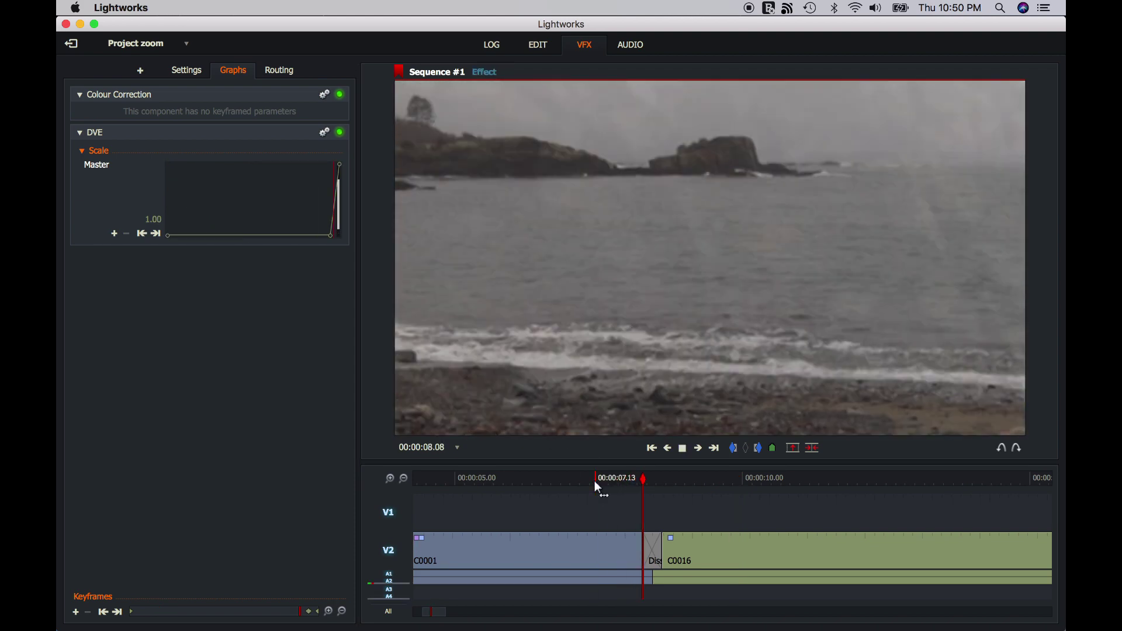
key("space")
key("j")
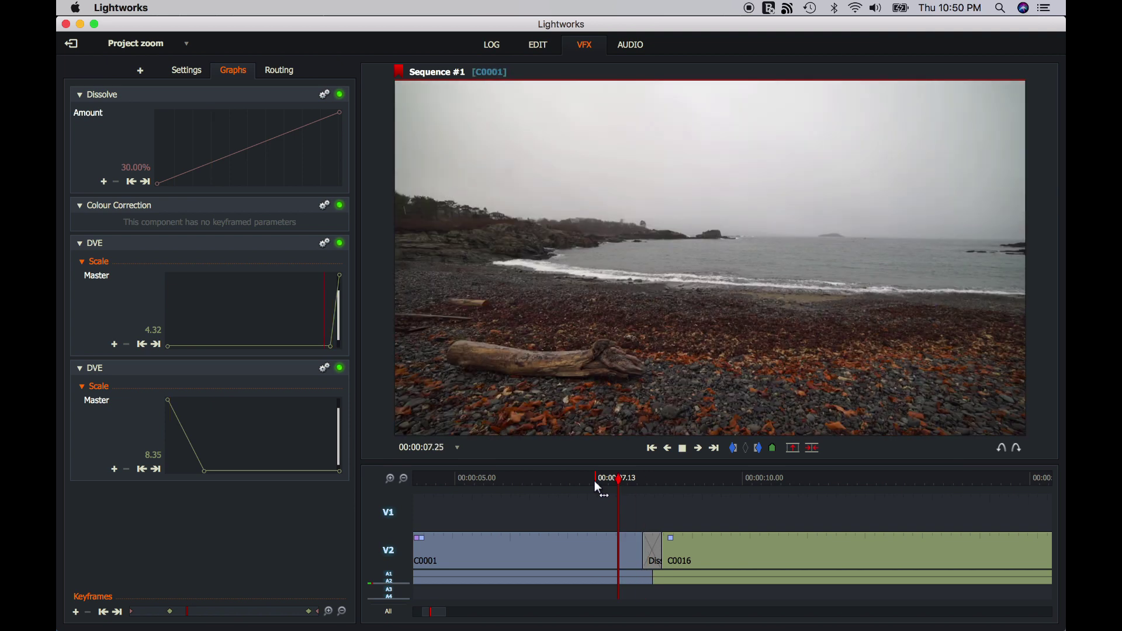
key("space")
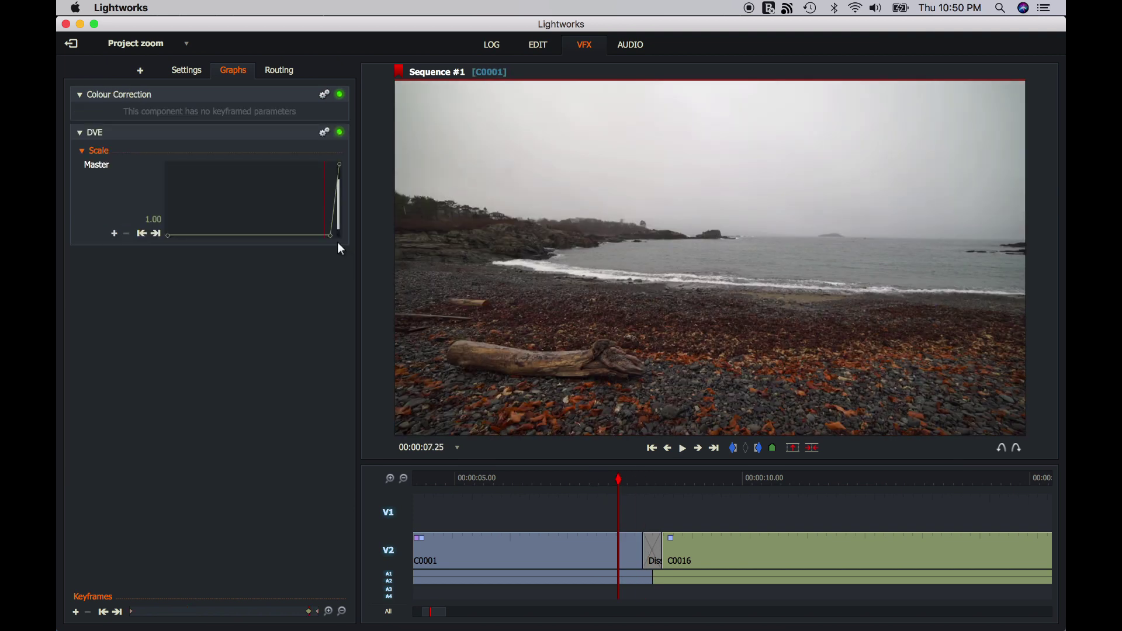
left_click_drag(329, 234, 324, 232)
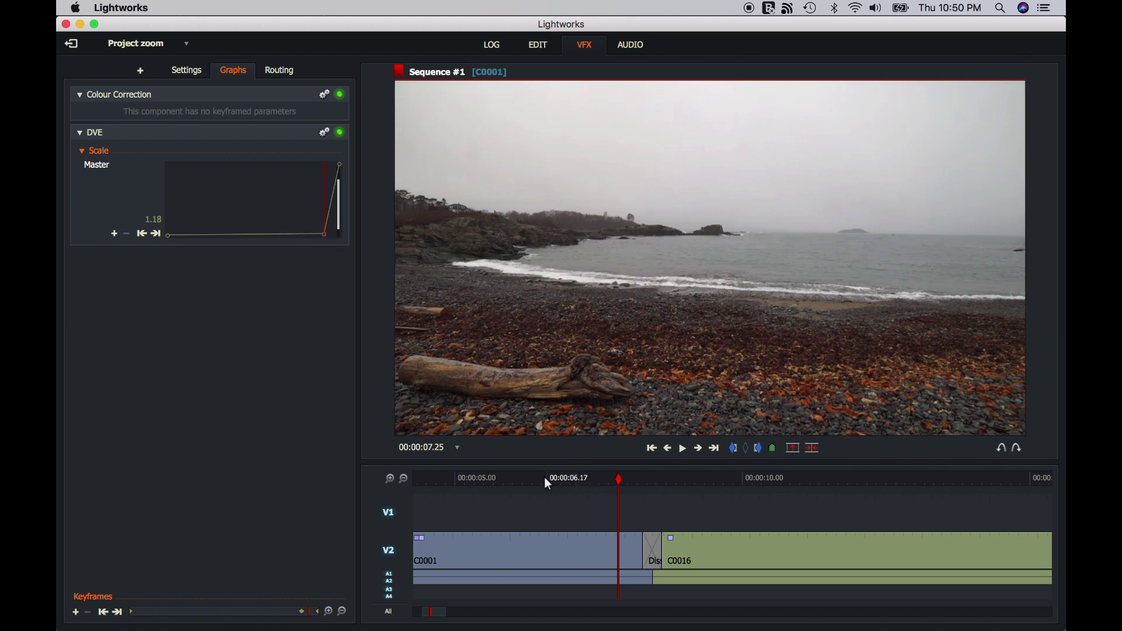
Step: Play back the longer zoom transition from 00:00:06.16 in C0001 well into C0016
left_click(544, 478)
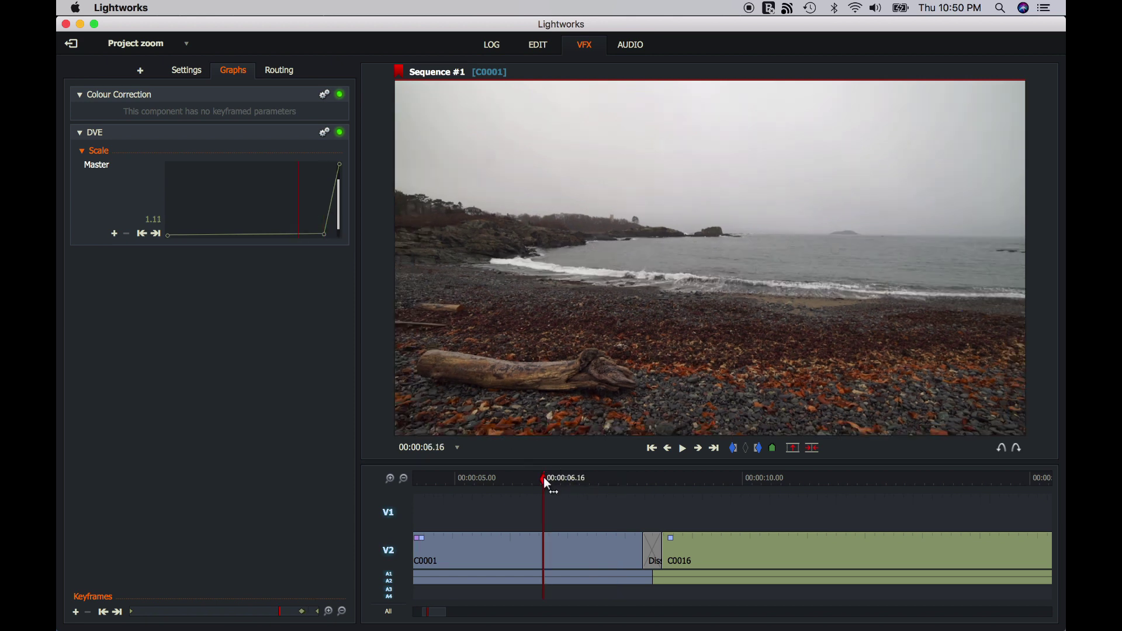
key("space")
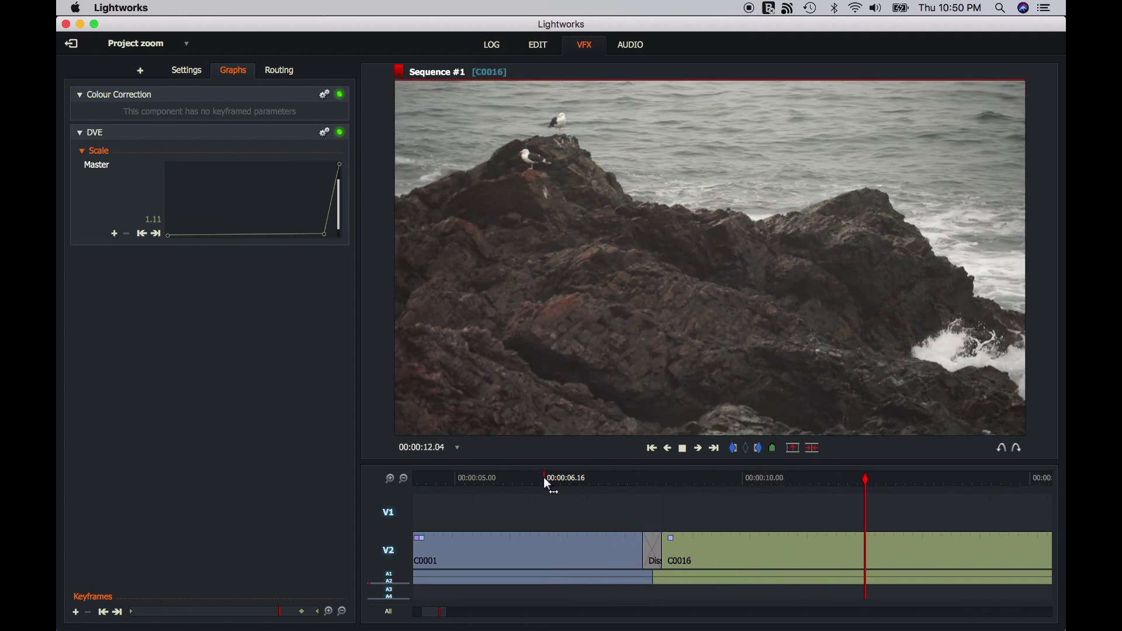
key("space")
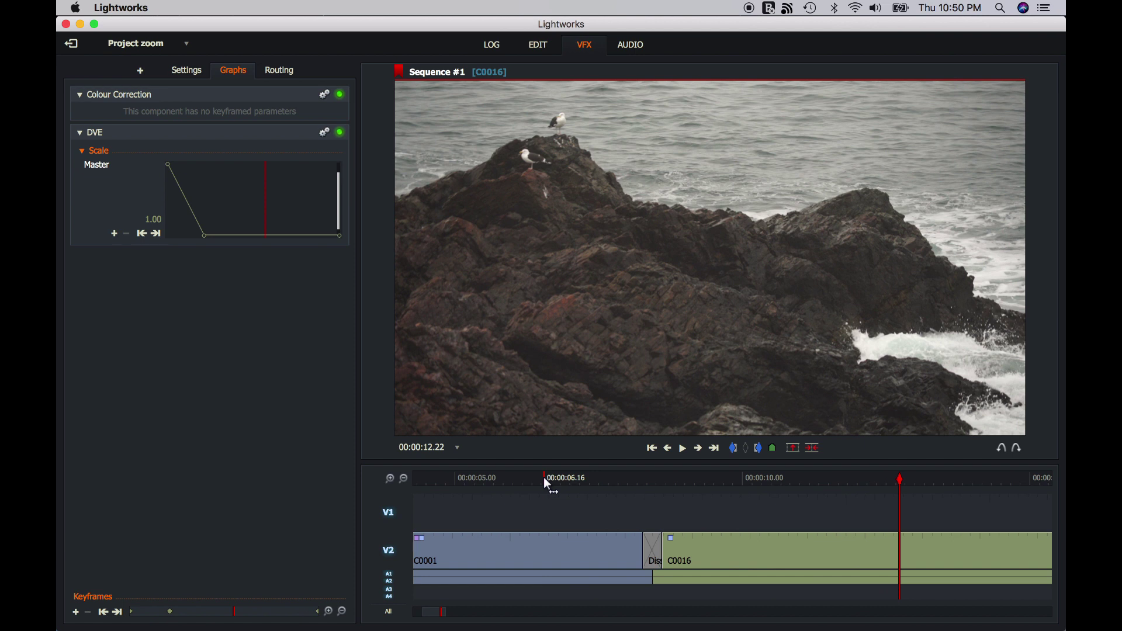
Step: Show the whole sequence in the timeline and play C0001 from 00:00:02.20 to 00:00:07.23 to check its slow zoom before the transition
left_click(405, 479)
left_click(467, 479)
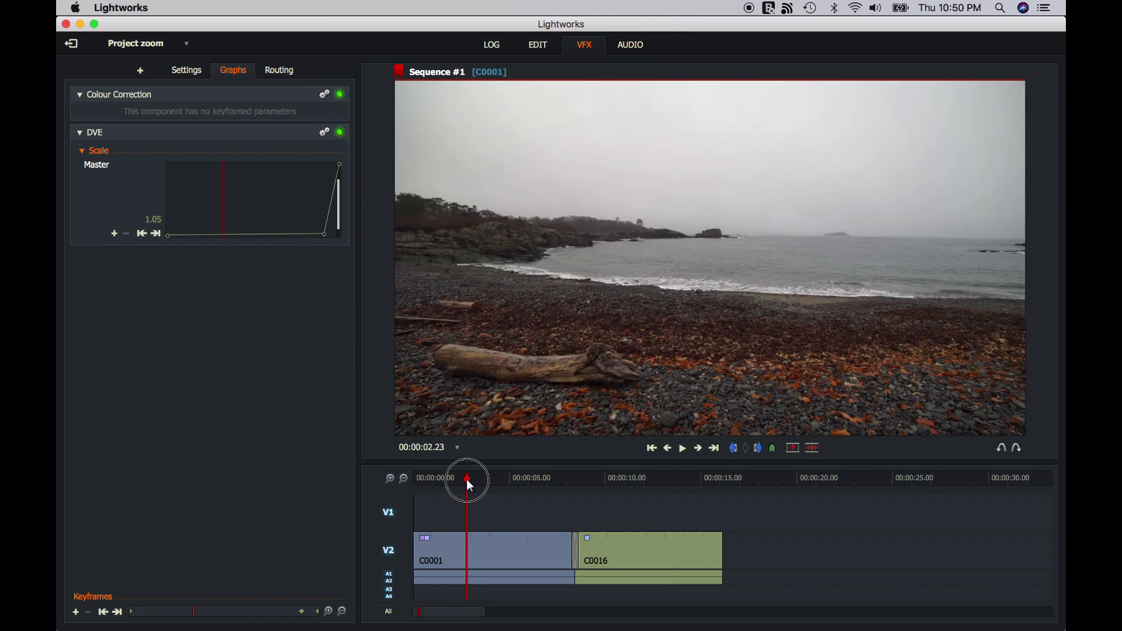
mouse_move(466, 479)
left_mouse_down()
mouse_move(525, 483)
mouse_move(463, 482)
left_mouse_up()
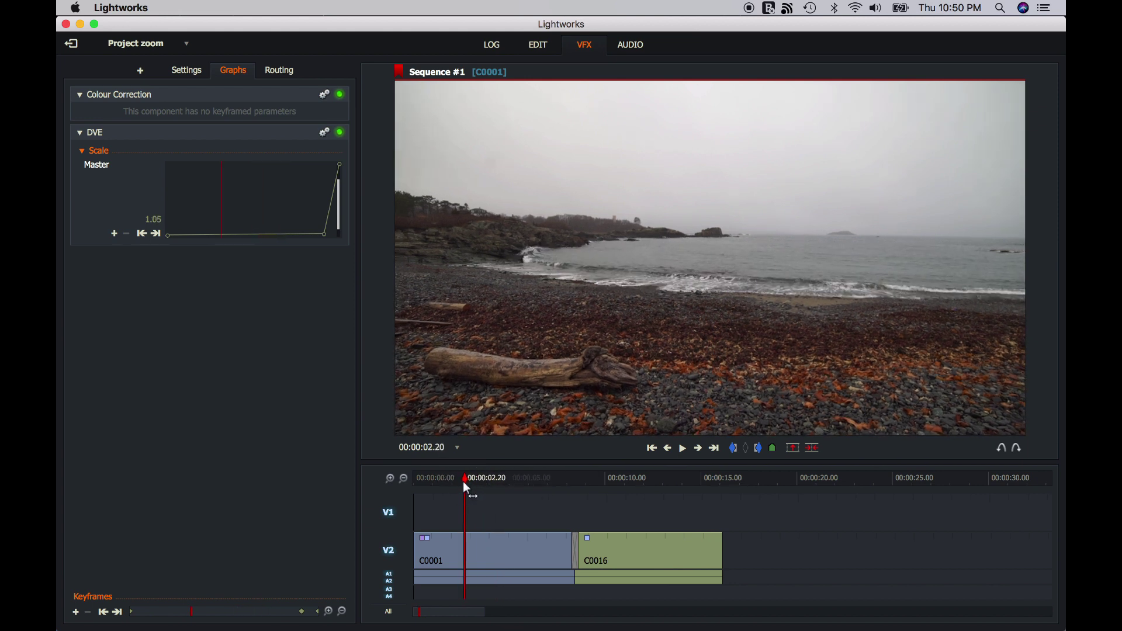
key("space")
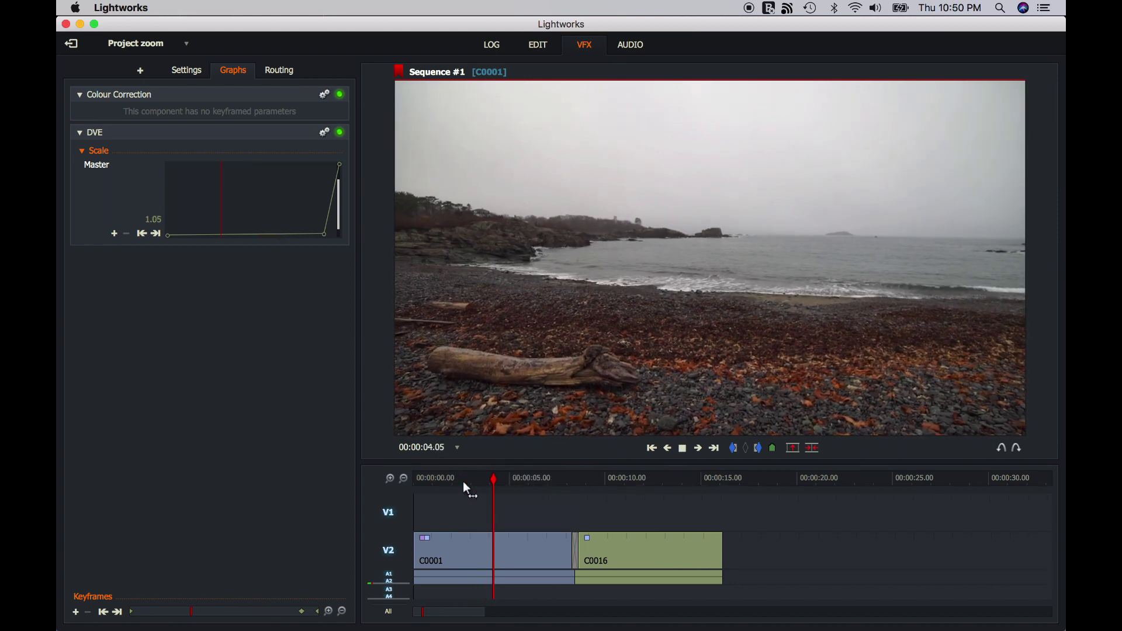
key("space")
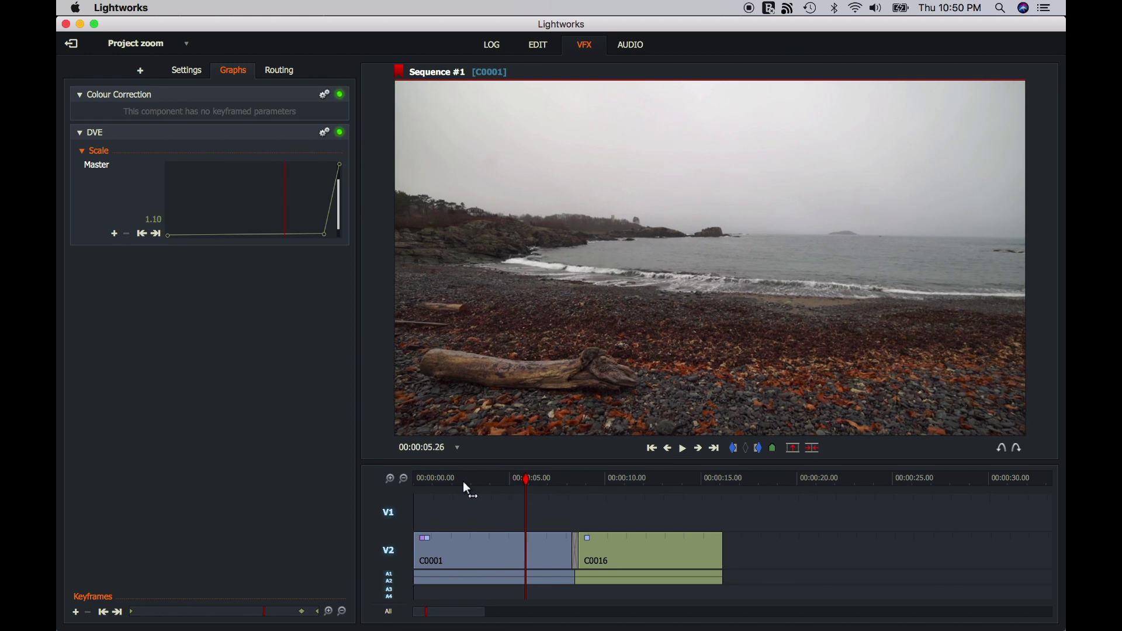
key("space")
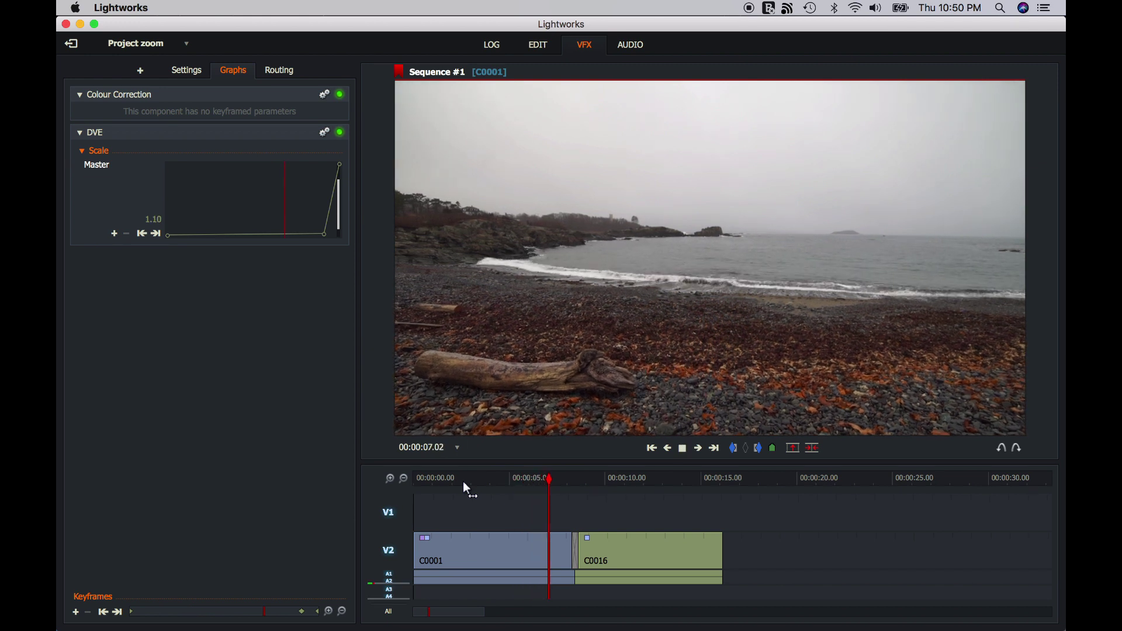
key("space")
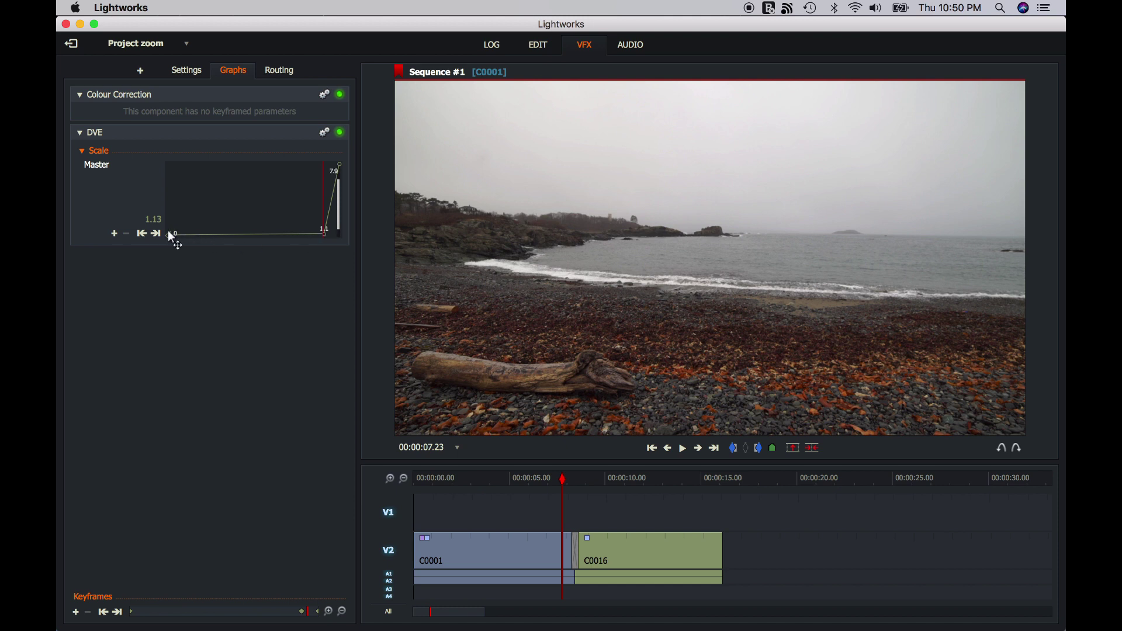
Step: Lower C0001's master scale keyframe before the cut to 1.0, levelling the curve ahead of the zoom-in
left_click(324, 236)
left_click_drag(321, 237, 321, 237)
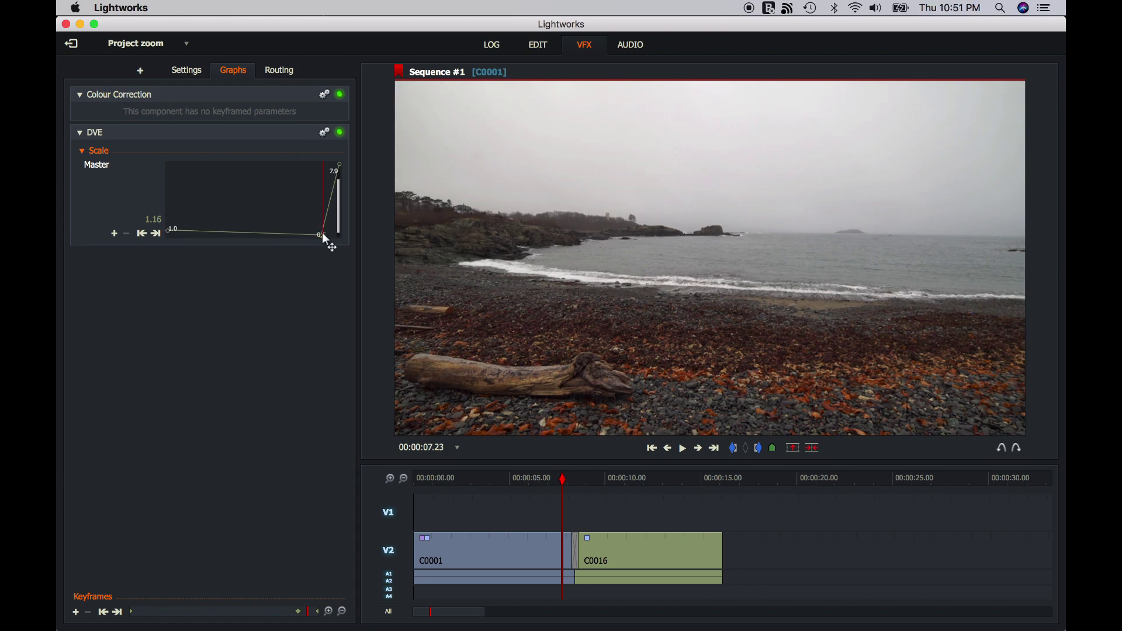
left_click_drag(323, 232, 323, 236)
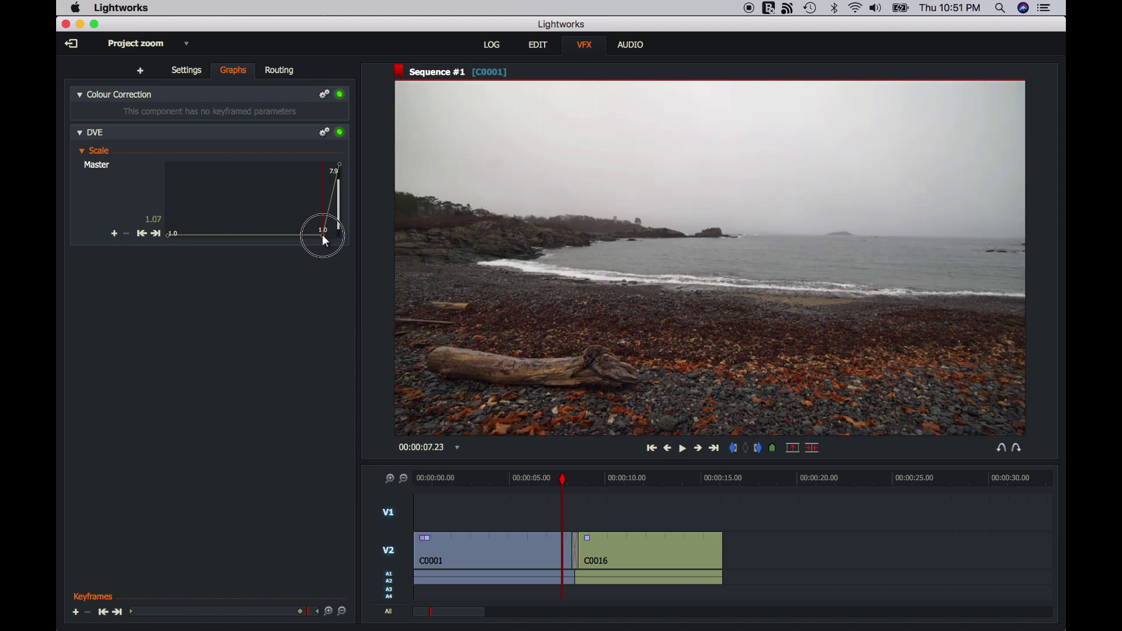
Step: Play back C0001 from 00:00:03.18 to 00:00:07.00 to check the clip with the levelled scale curve
left_click(482, 478)
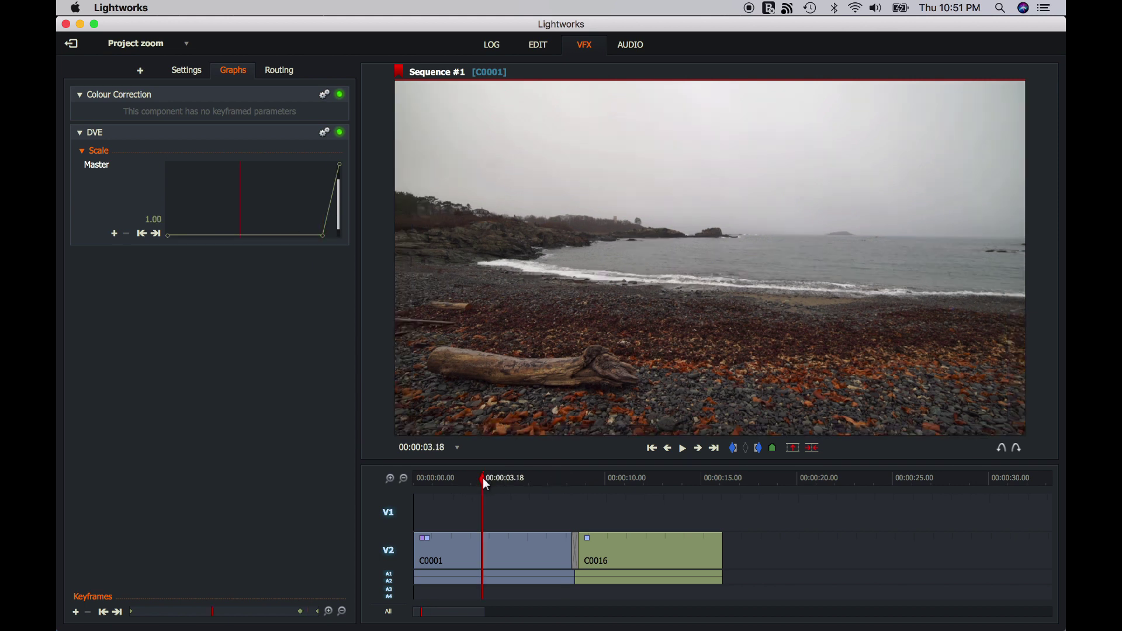
key("space")
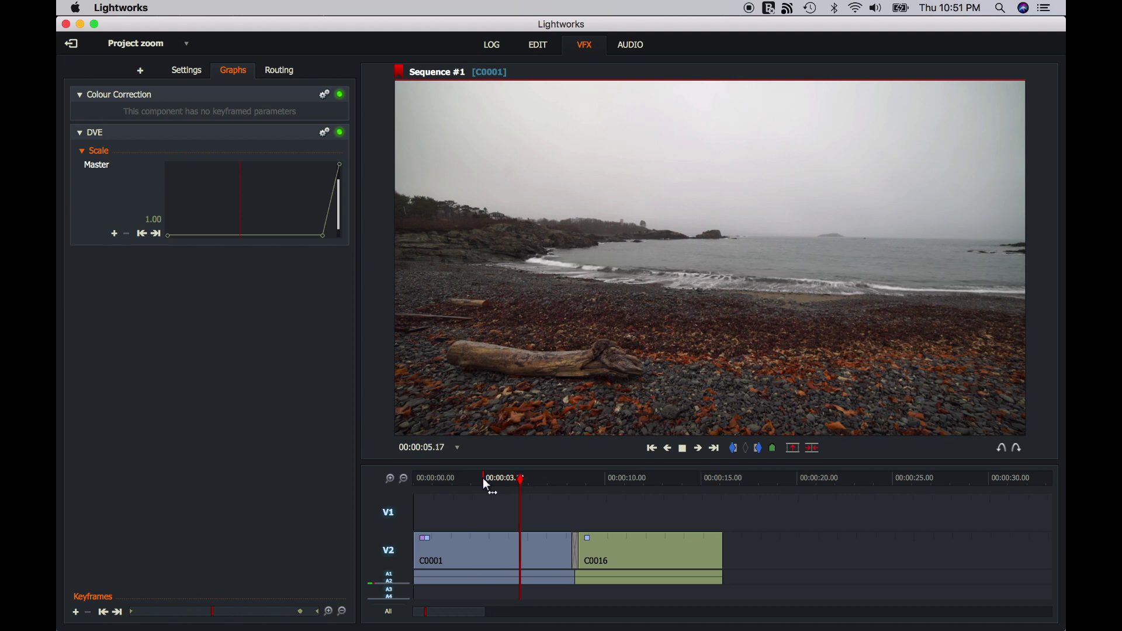
key("space")
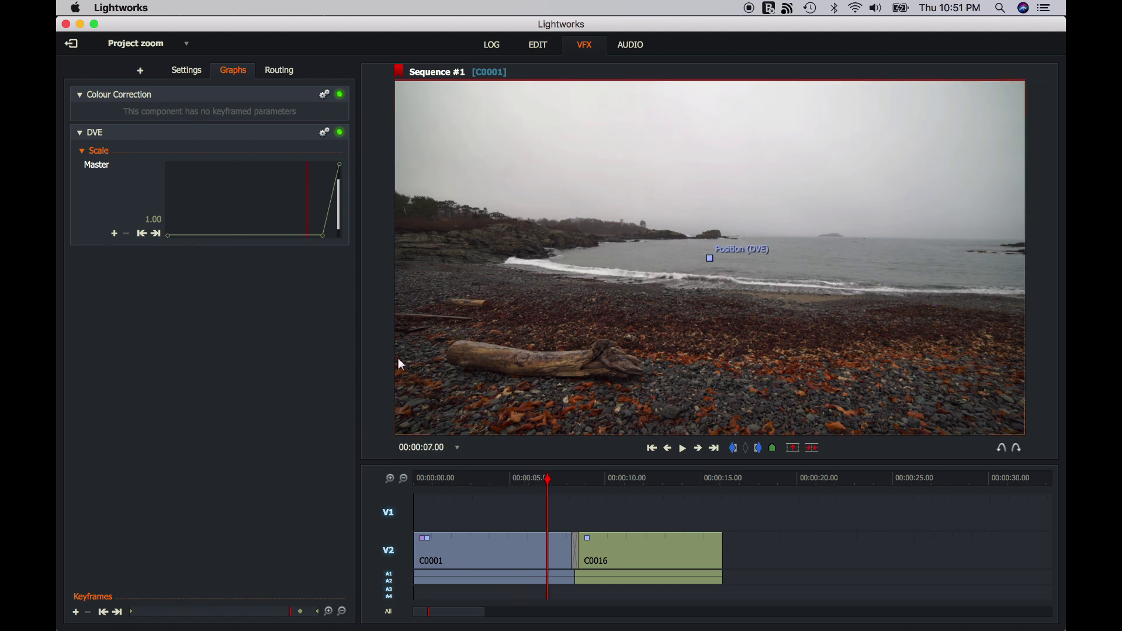
Step: Raise C0001's master scale keyframe before the cut to 1.3 and play from 00:00:01.21 to 00:00:04.23 to check the slow zoom
left_click(323, 236)
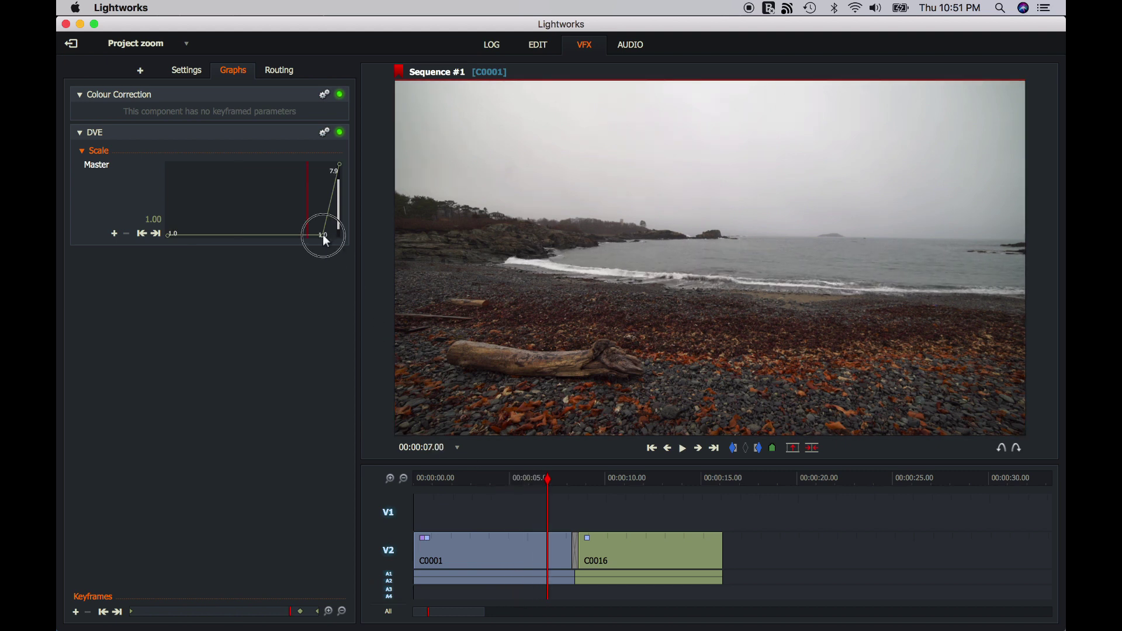
left_click_drag(326, 241, 326, 237)
left_click(447, 476)
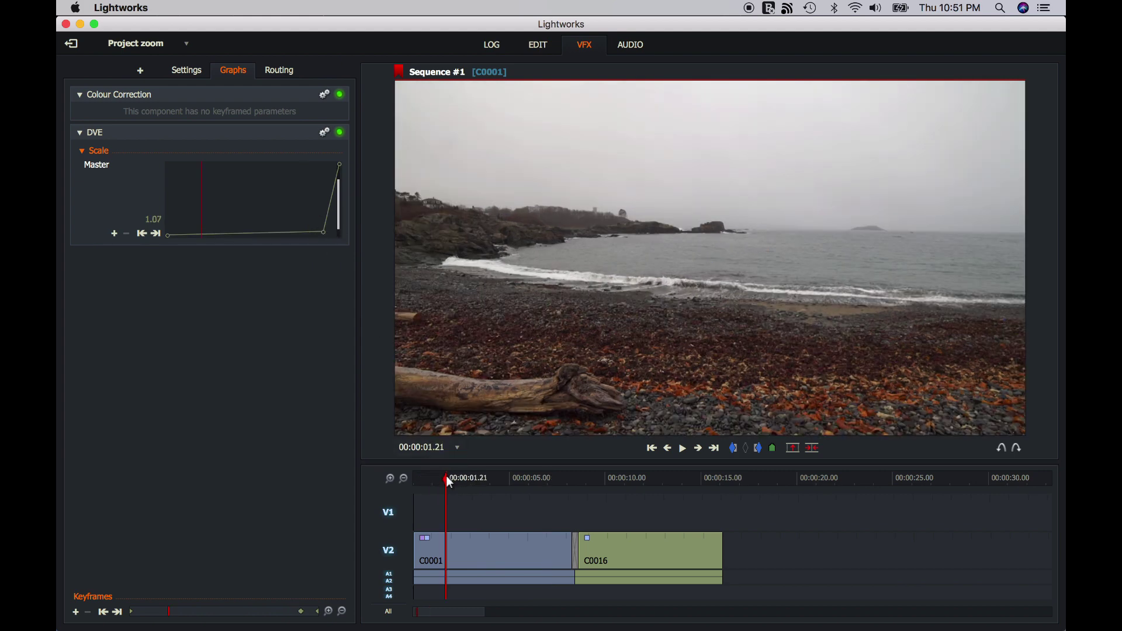
key("space")
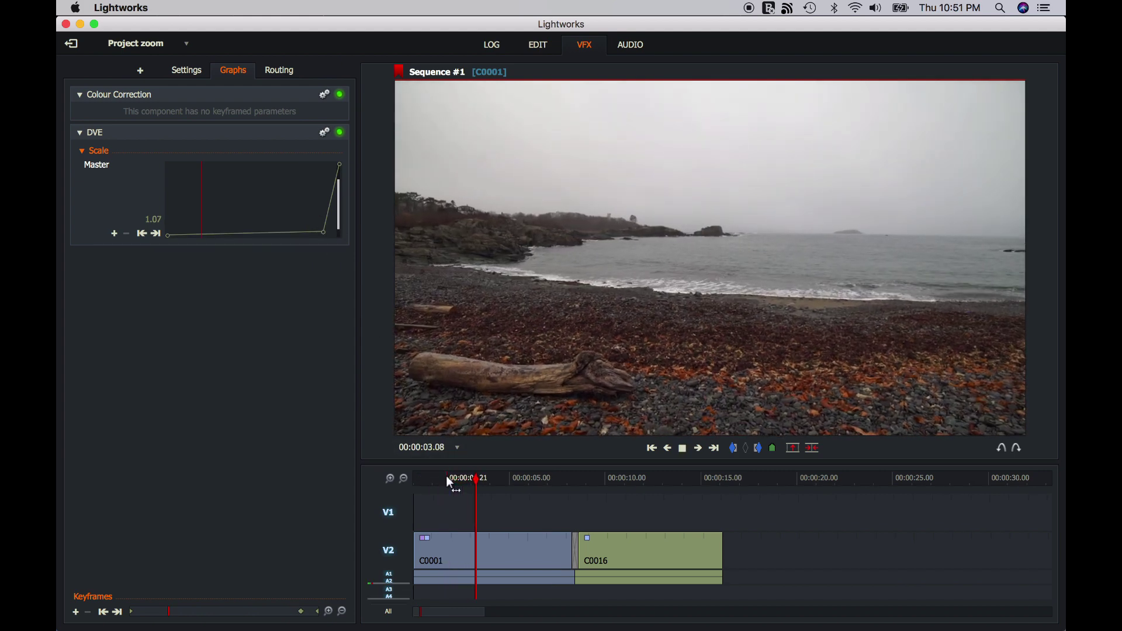
key("space")
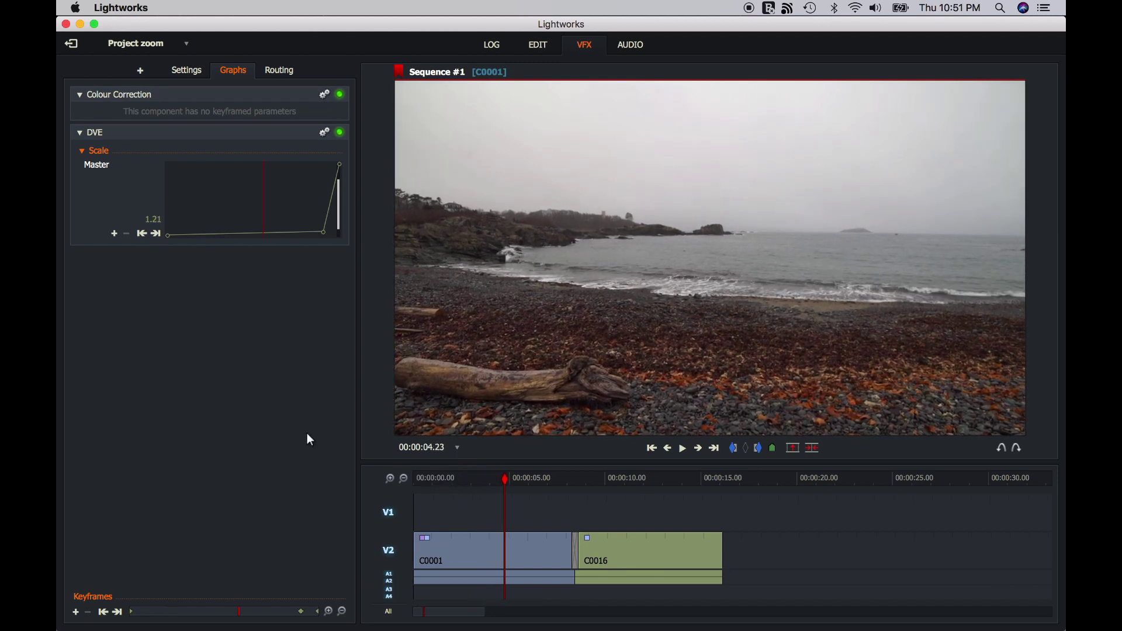
Step: Add scale keyframes to C0001 at 00:00:04.23, 00:00:02.29 and 00:00:03.25, and raise the one at 00:00:03.25 to 8.3
left_click(75, 612)
key("j")
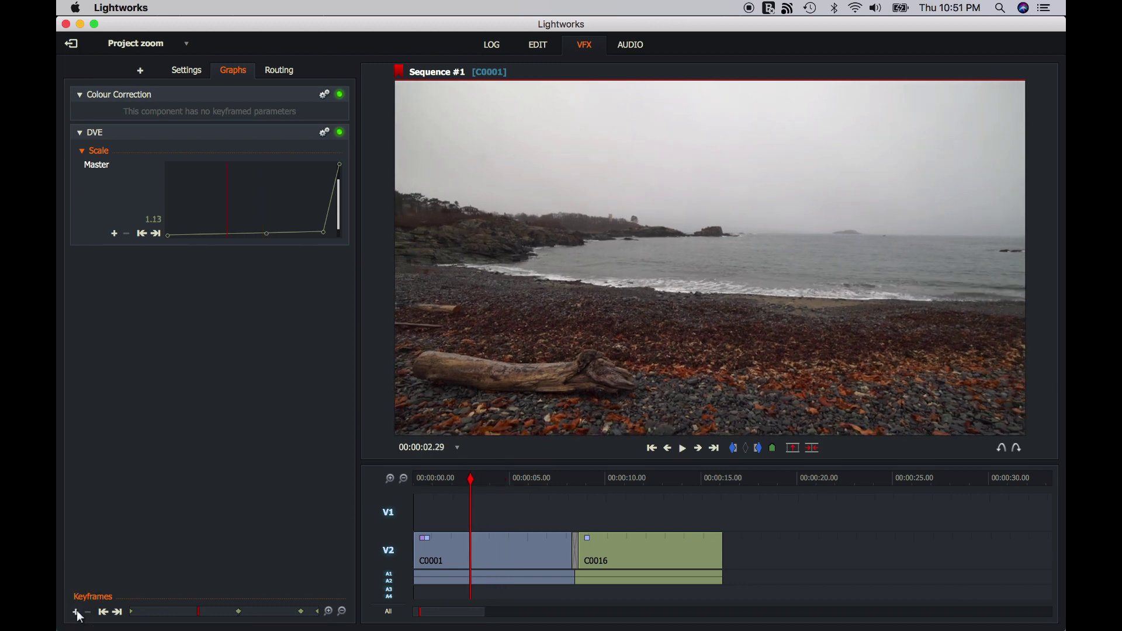
left_click(75, 612)
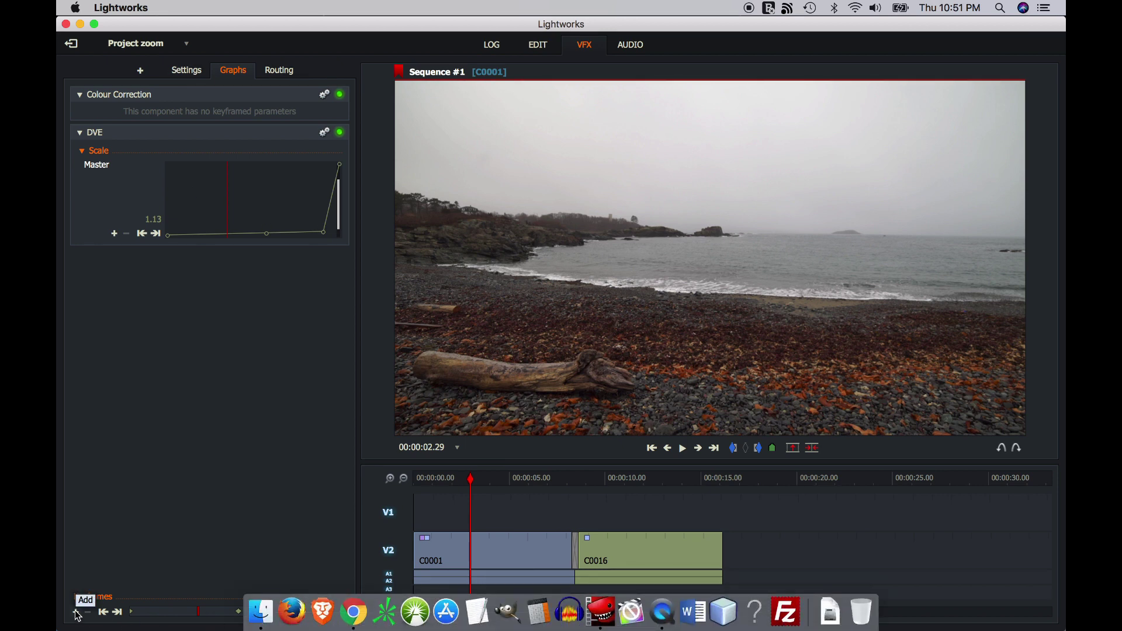
key("l")
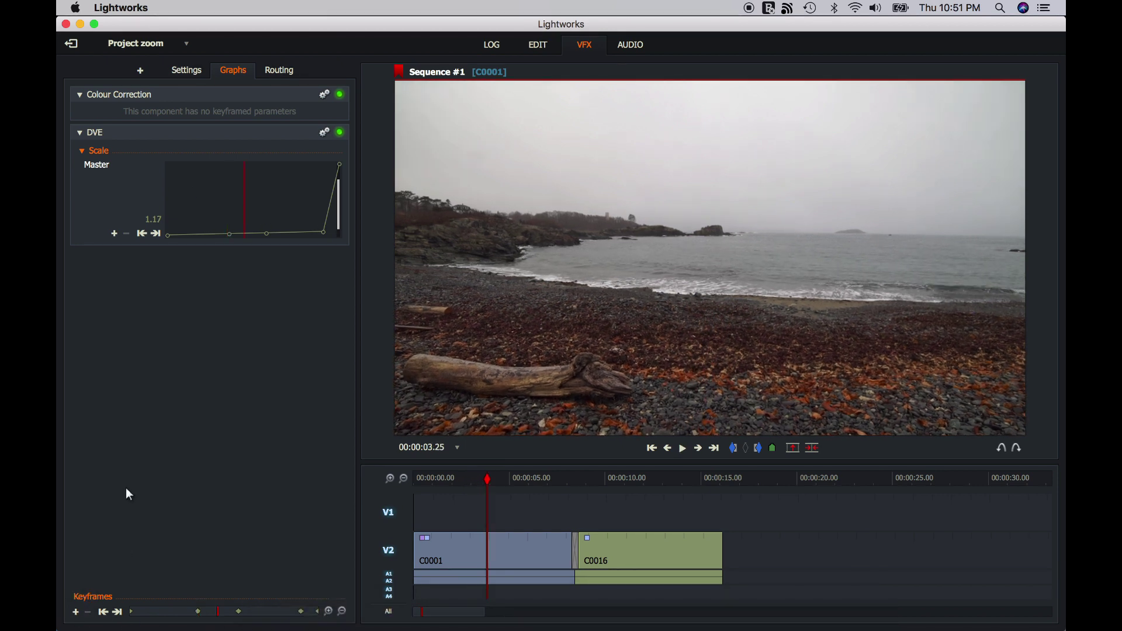
left_click(75, 612)
left_click_drag(247, 233, 246, 168)
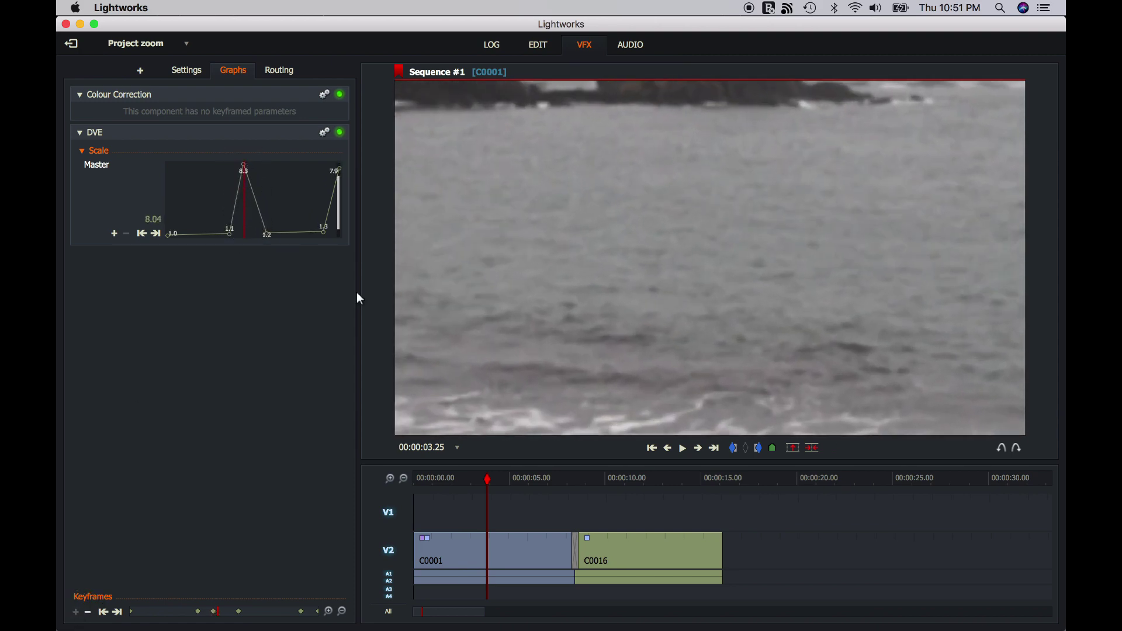
Step: Play back the sequence from 00:00:01.09 to 00:00:10.13 to check the zoom spike in C0001
left_click(438, 480)
key("space")
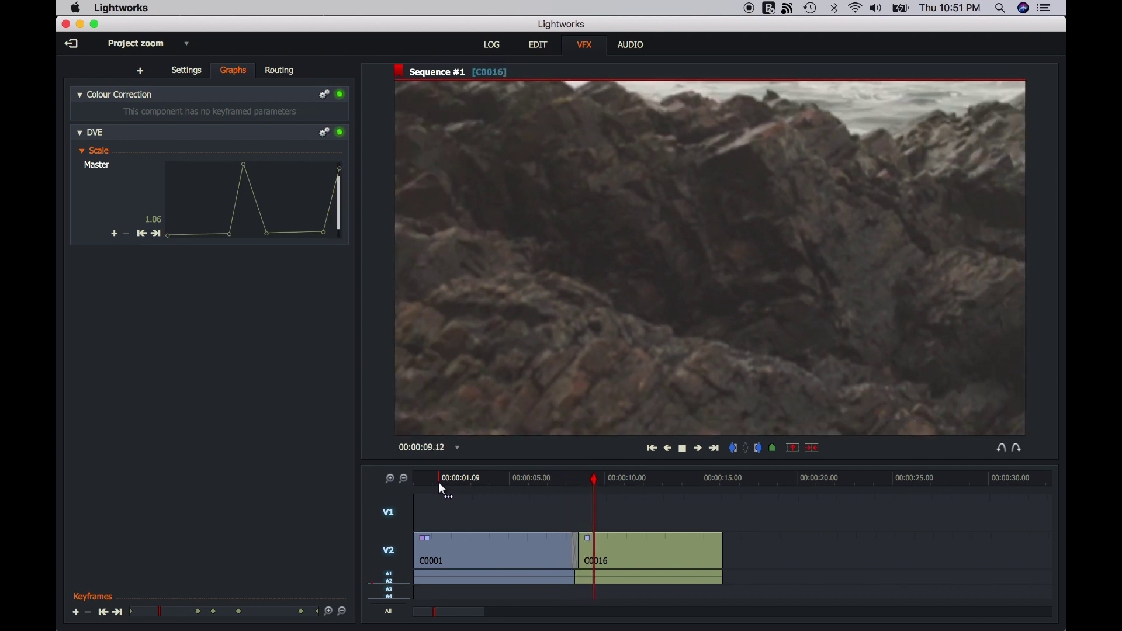
key("space")
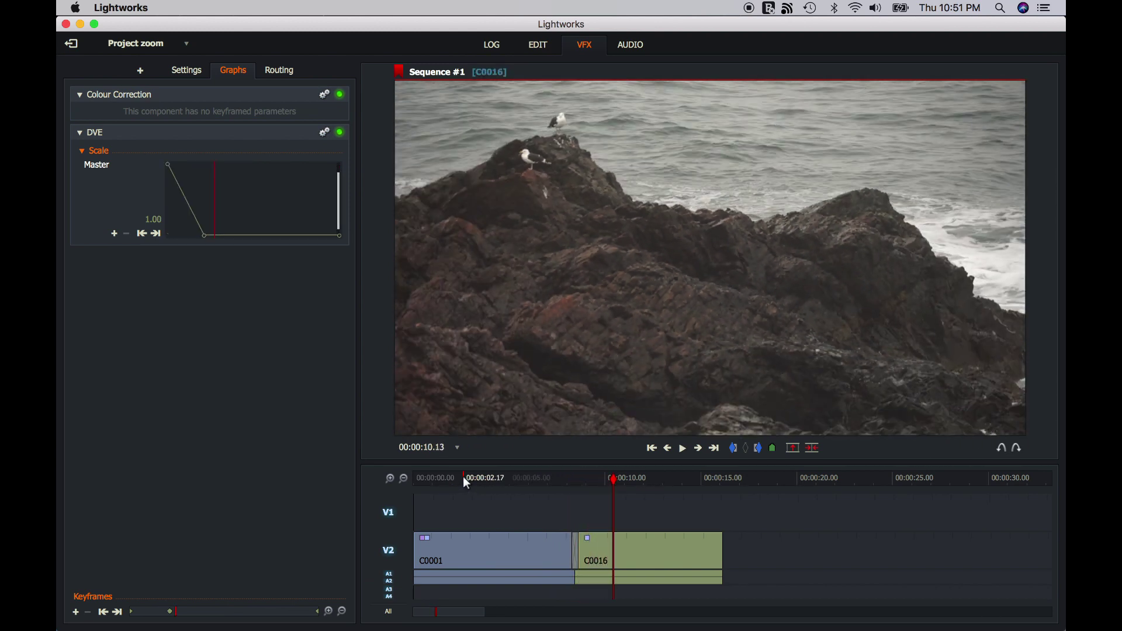
Step: Return to 00:00:02.00 in C0001 and lower the scale keyframe just before the peak to 0.0
left_click(464, 476)
left_click_drag(465, 477, 453, 477)
mouse_move(239, 233)
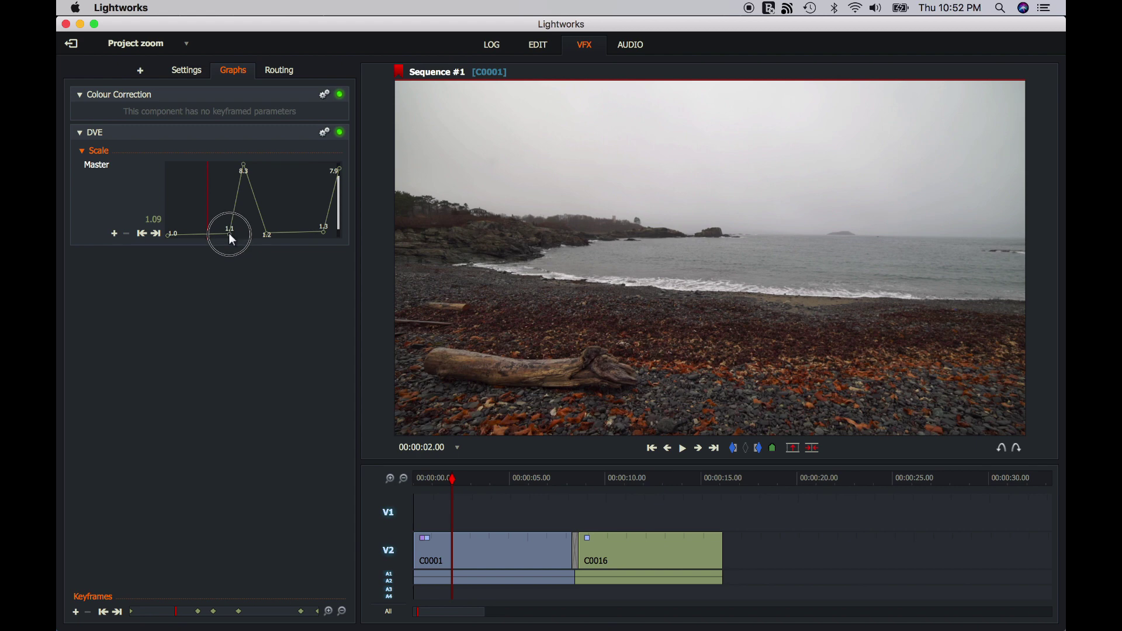
left_click_drag(229, 234, 228, 237)
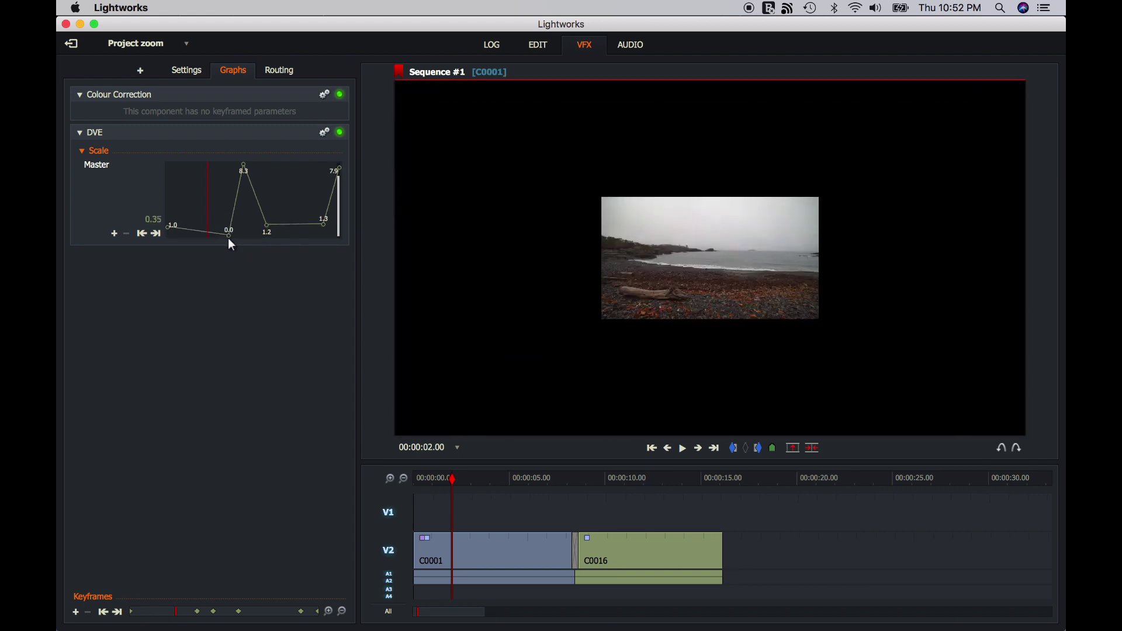
Step: Play C0001 from 00:00:00.03 to 00:00:06.19 to check the shrink before the zoom spike
left_click(415, 479)
key("space")
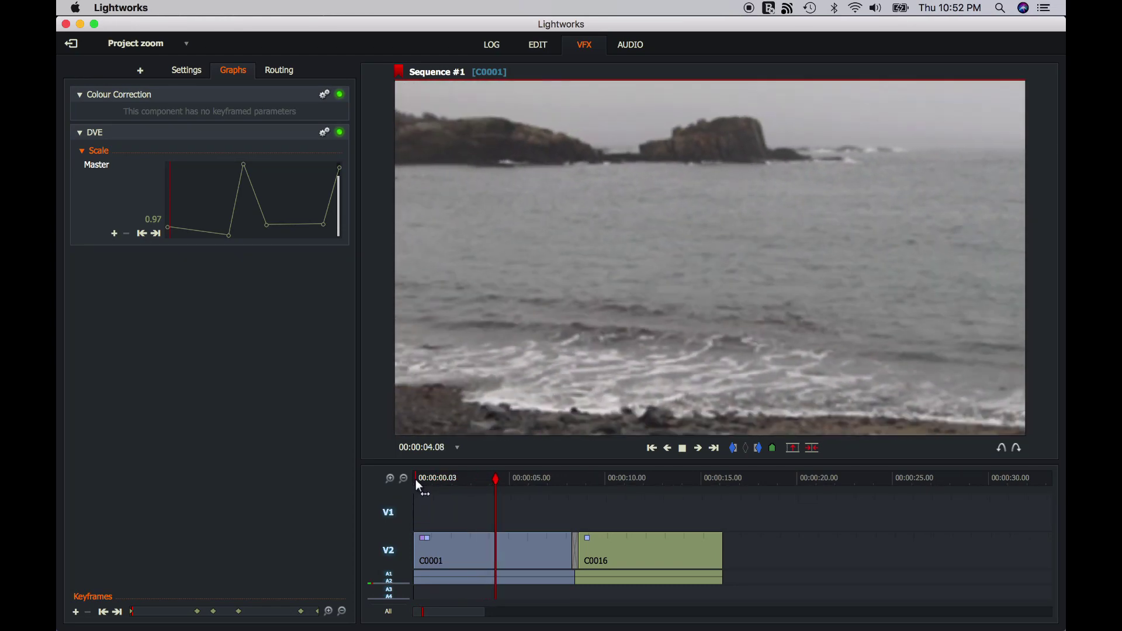
key("space")
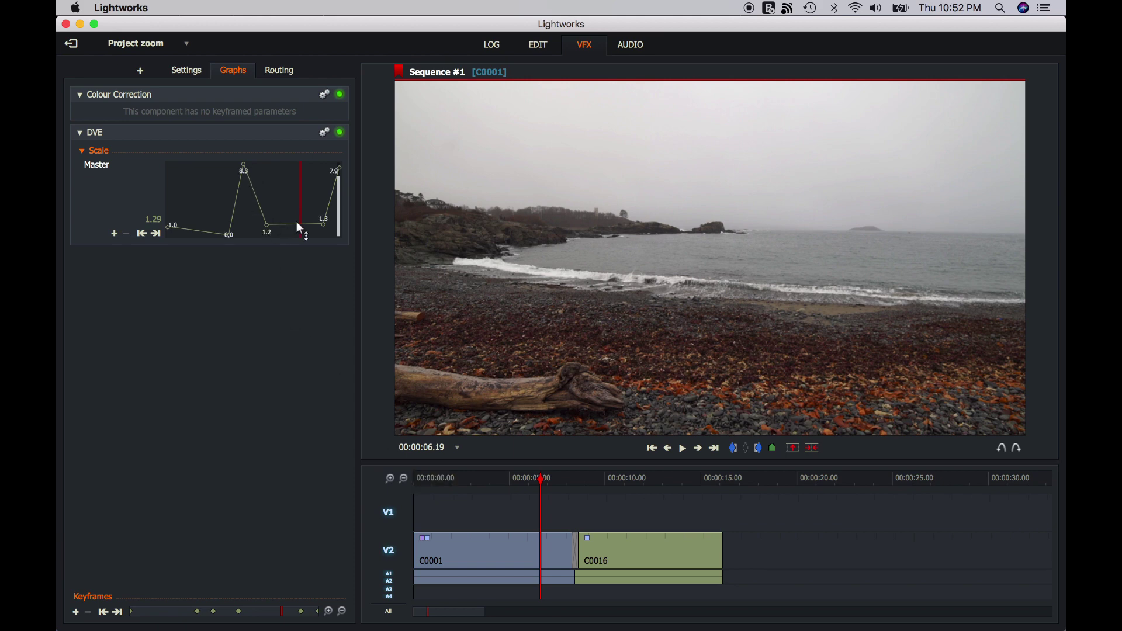
Step: Add four more keyframes to C0001's scale curve as alternating dips and peaks, and play from the sequence start to 00:00:10.19
left_click_drag(296, 222, 291, 234)
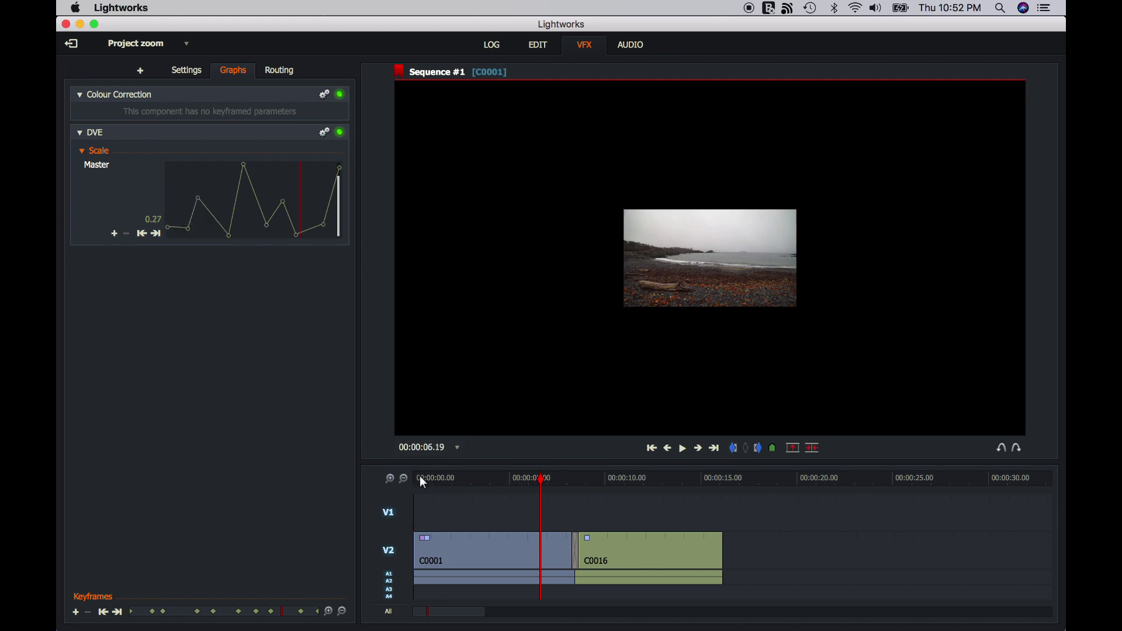
left_click_drag(423, 478, 409, 479)
key("space")
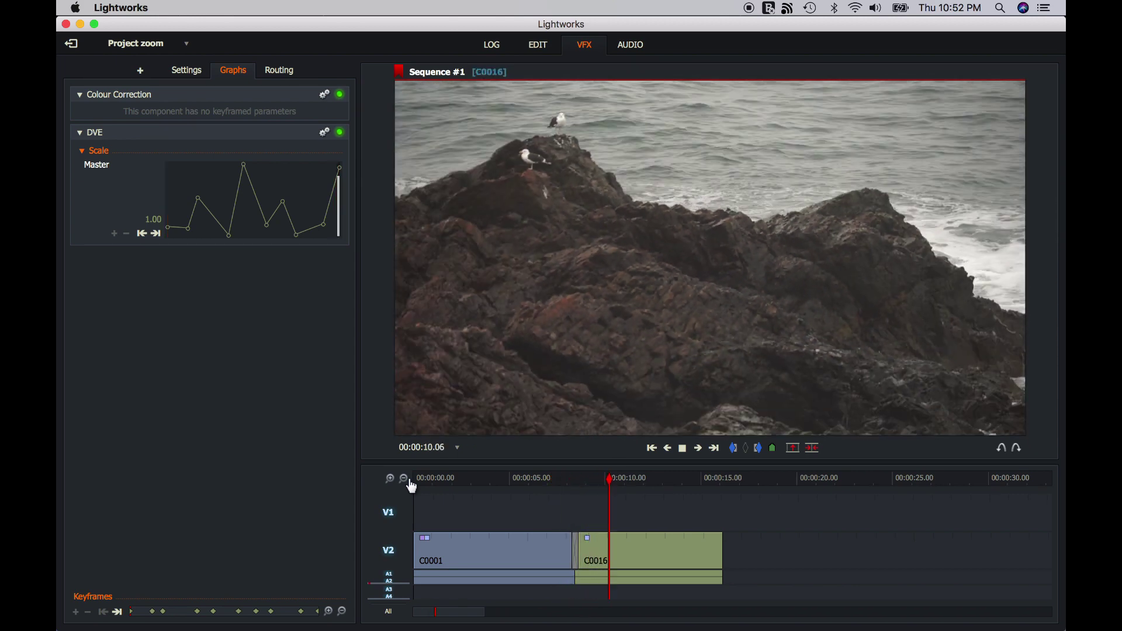
key("space")
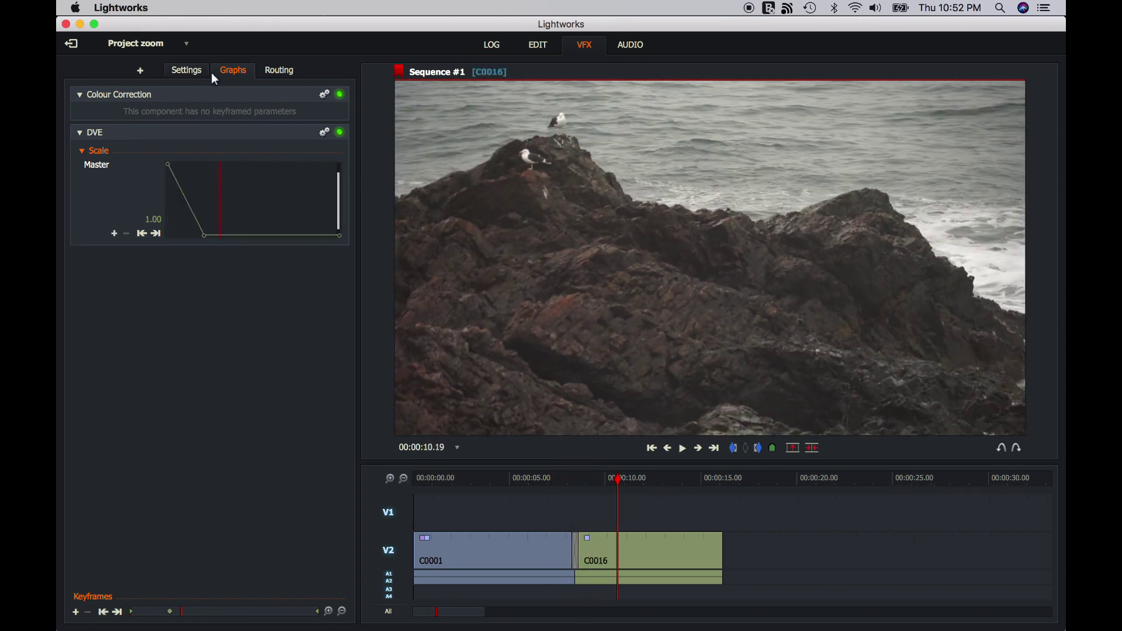
Step: Keyframe C0016's DVE master scale at 1.98 at 00:00:10.19 and show its scale graph
left_click(196, 73)
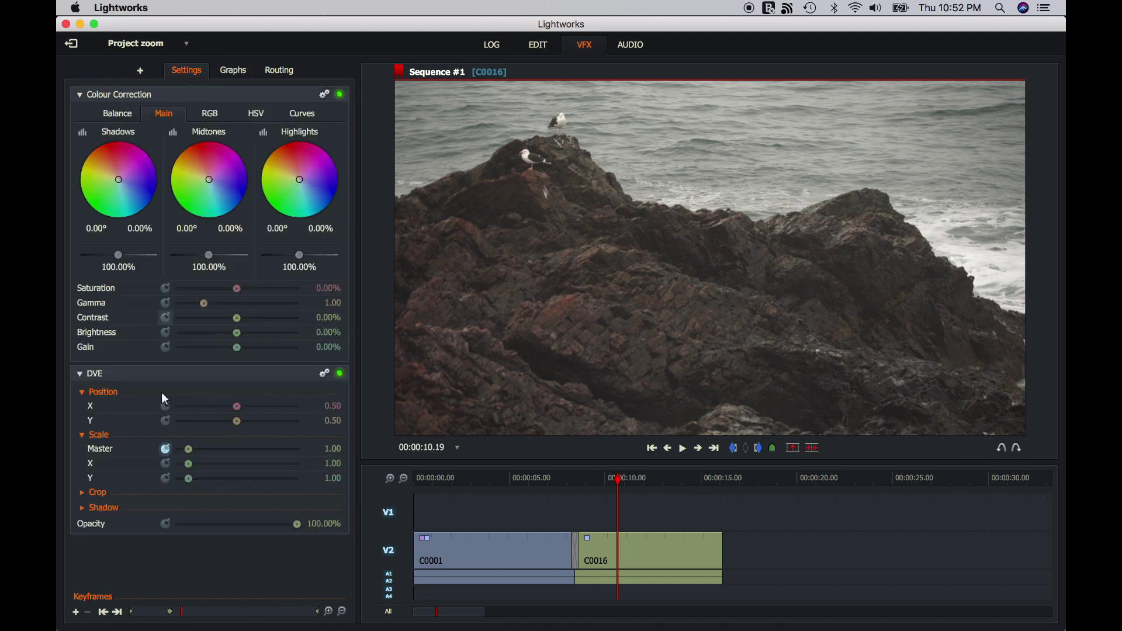
left_click(165, 449)
left_click_drag(188, 453, 201, 453)
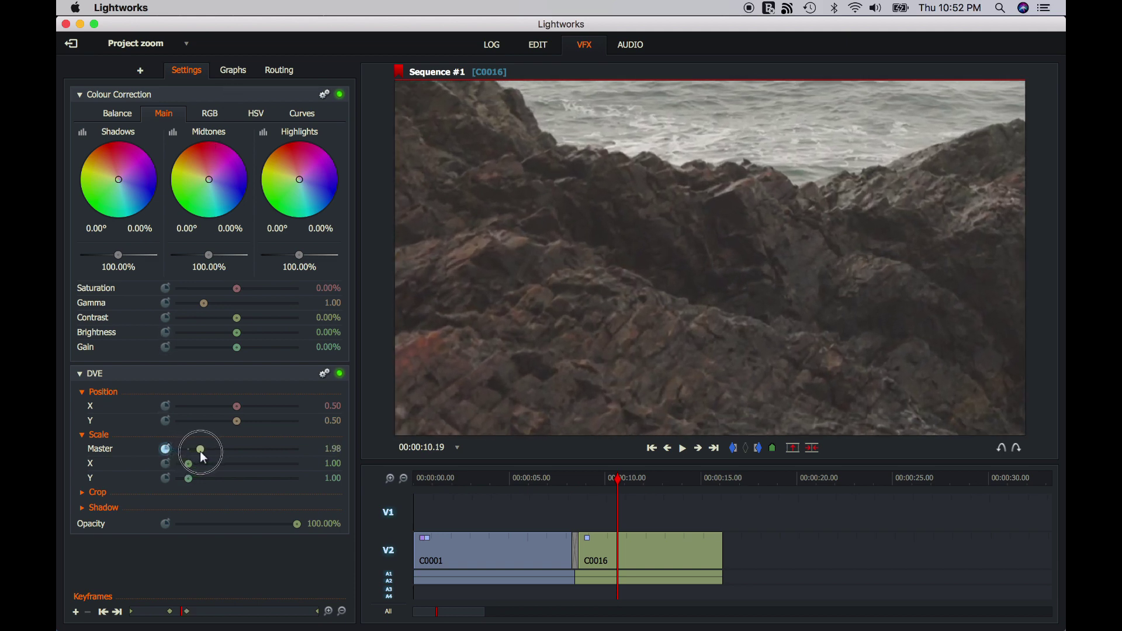
left_click(167, 451)
left_click(231, 72)
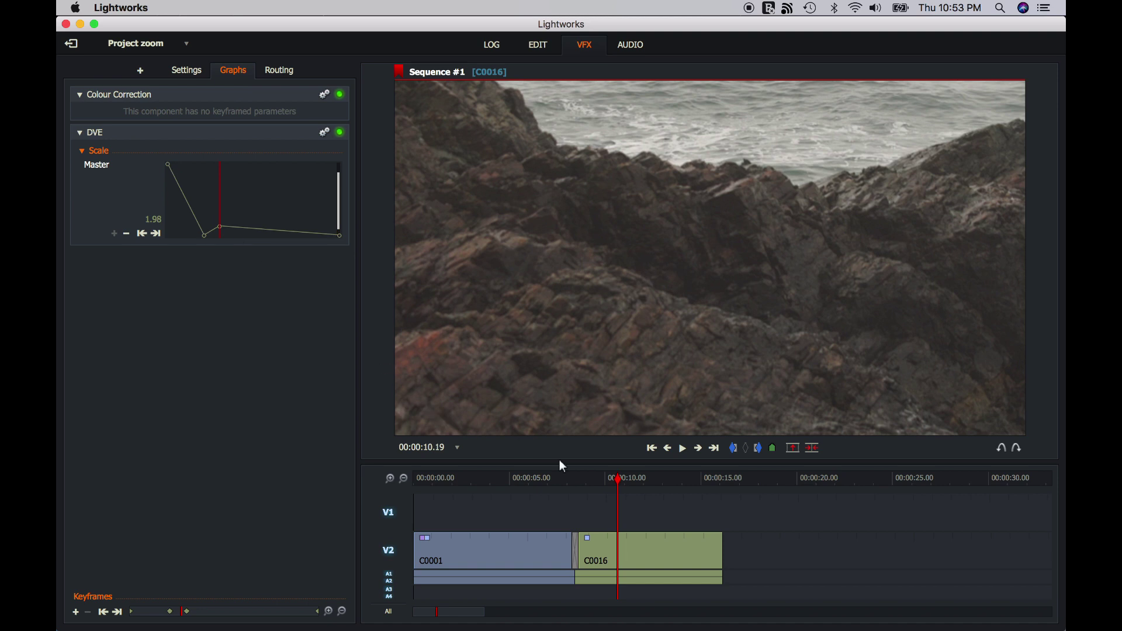
Step: Add a low keyframe to C0016's scale curve near 00:00:12.19 and play the clip from 00:00:08.17 to 00:00:15.13
left_click(650, 479)
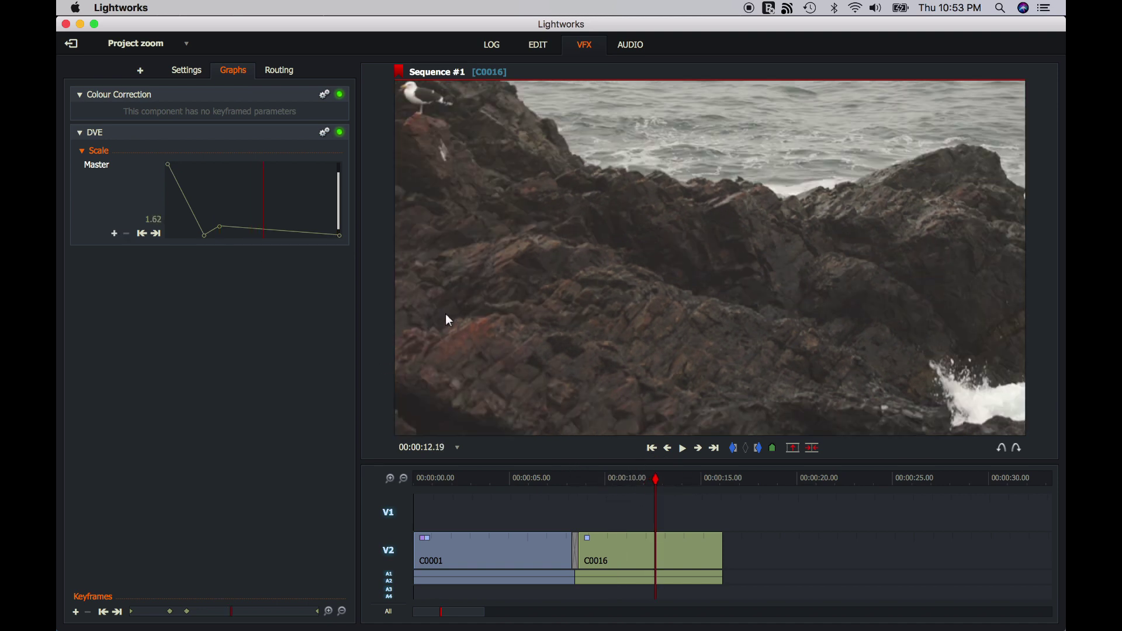
left_click_drag(261, 228, 270, 235)
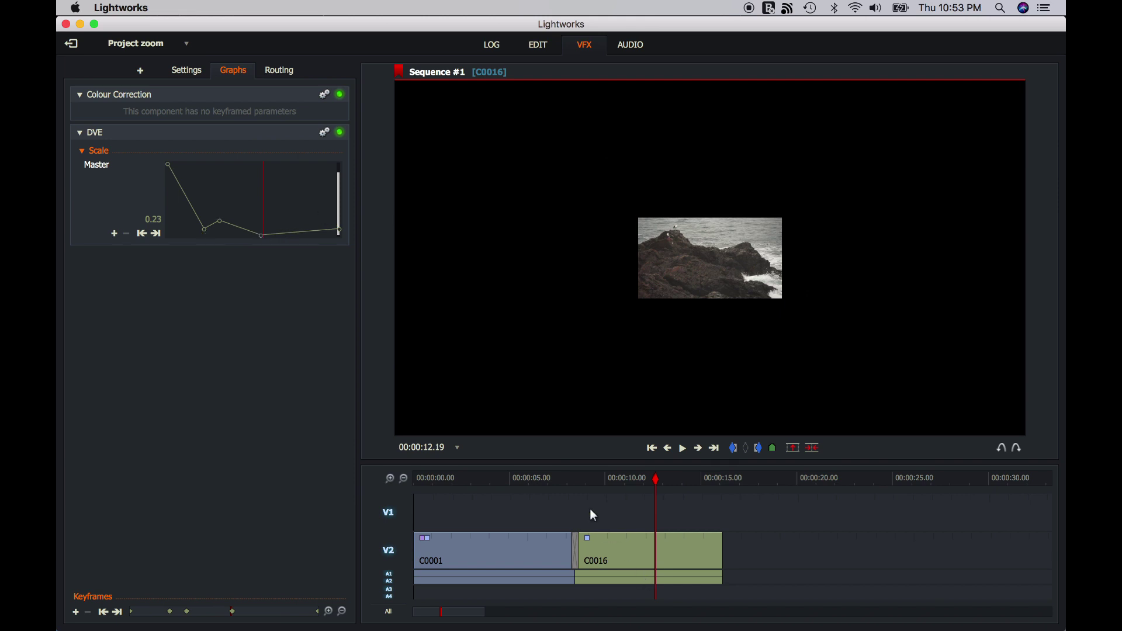
left_click(578, 482)
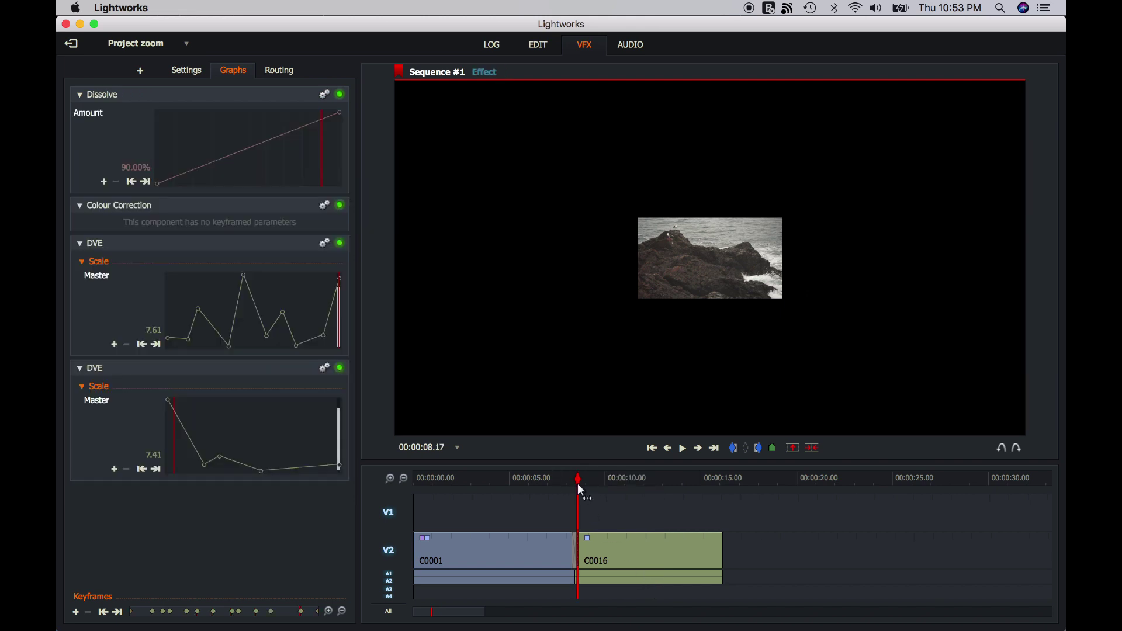
key("space")
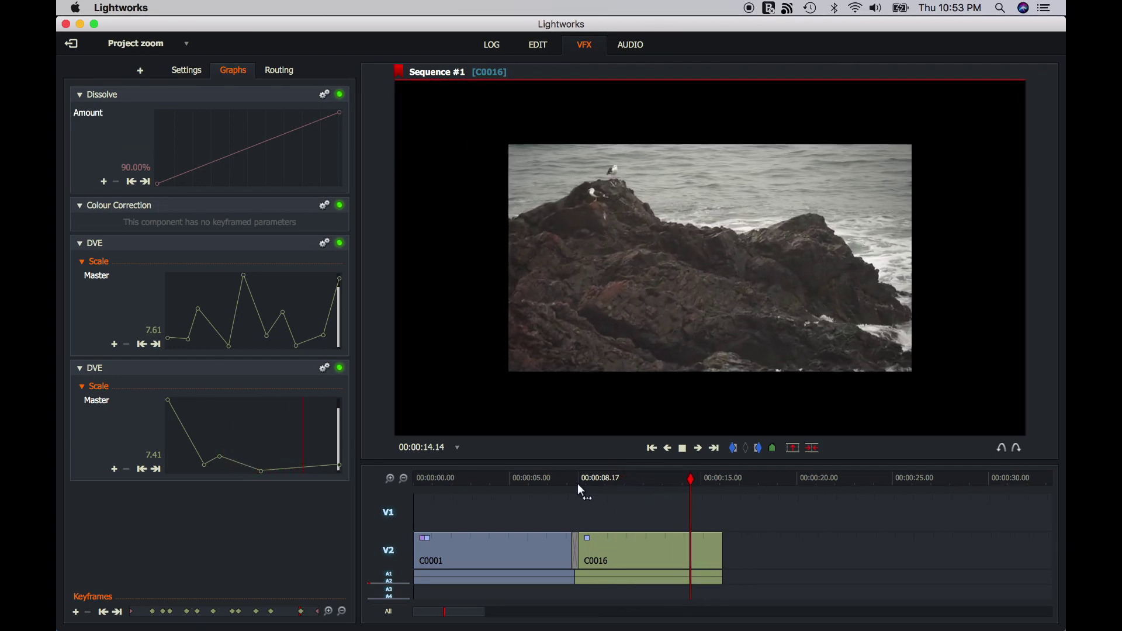
key("space")
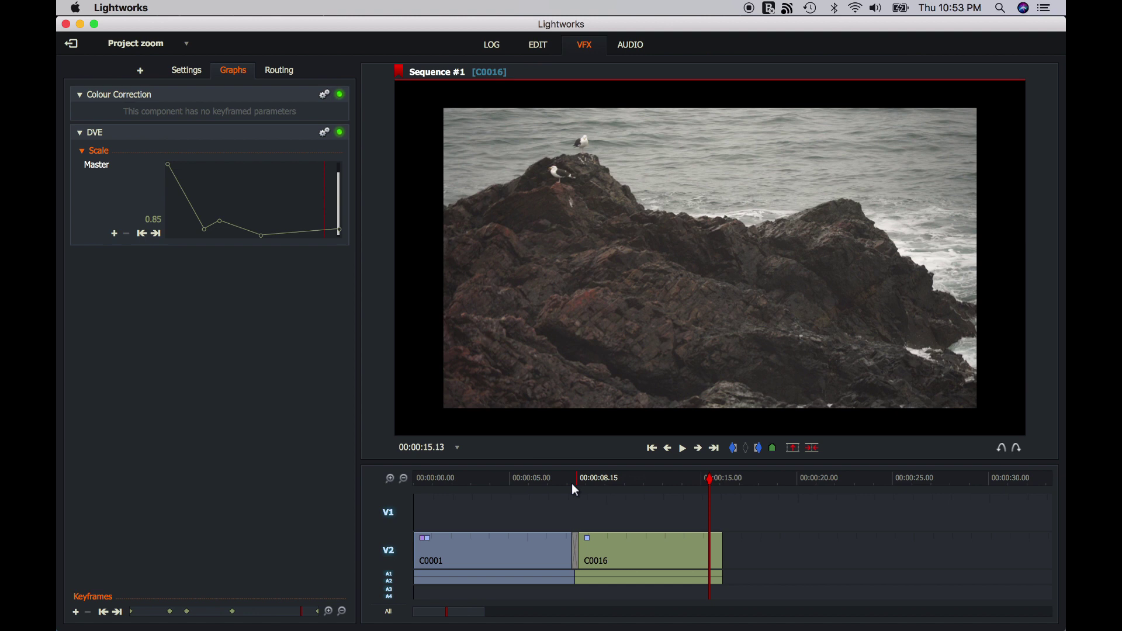
Step: Move the playhead to 00:00:07.21 in C0001, just before the transition
left_click(562, 483)
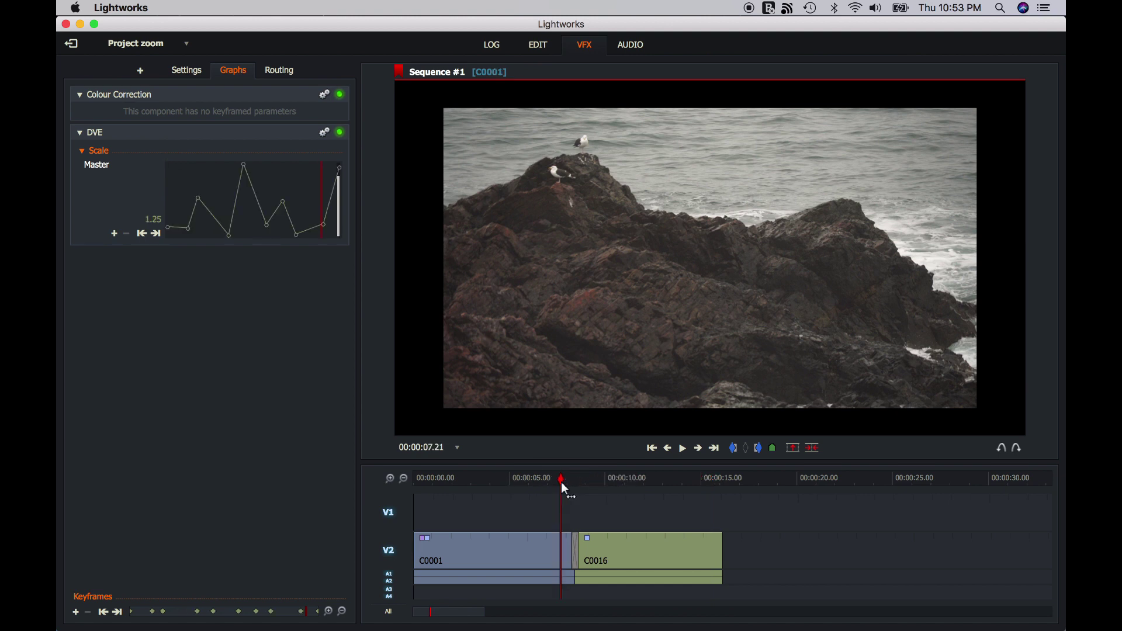